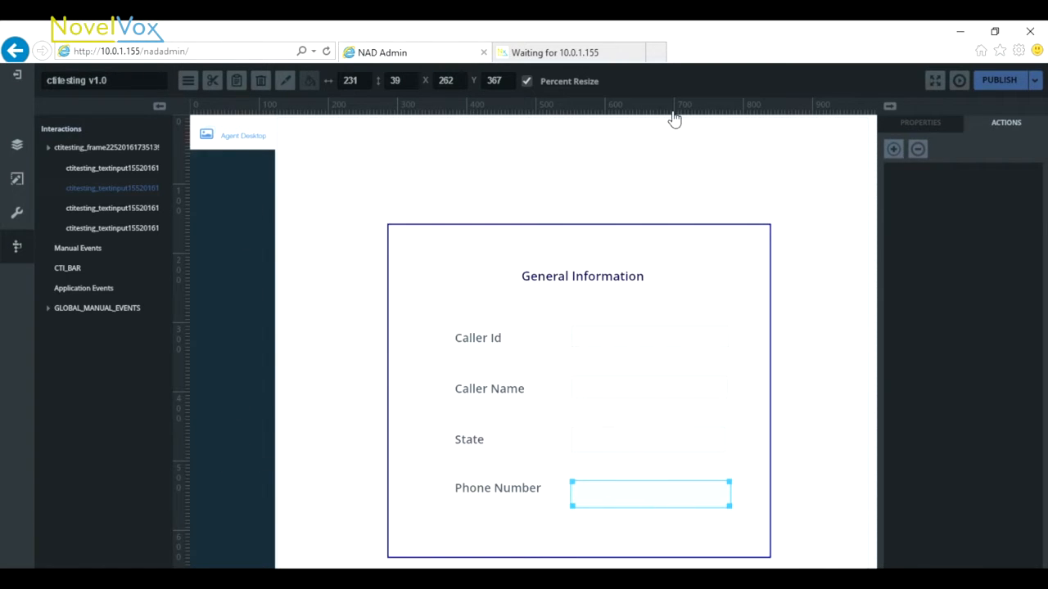
# Review the Show_Caller query in MyDemoDataBase, including its id parameter, and return to the interface designer
pyautogui.click(15, 76)
pyautogui.click(228, 509)
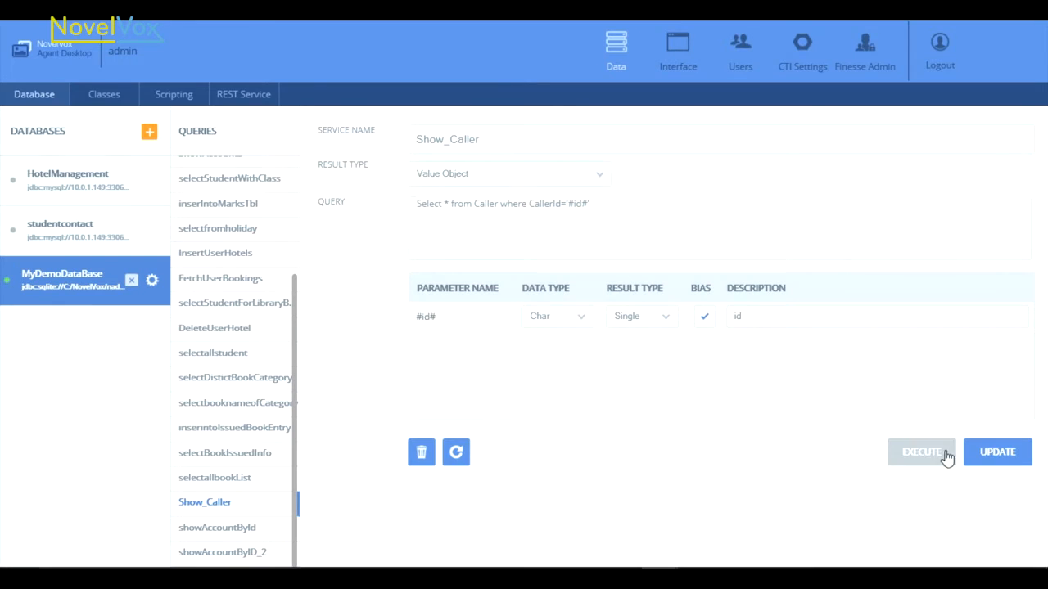
pyautogui.click(677, 51)
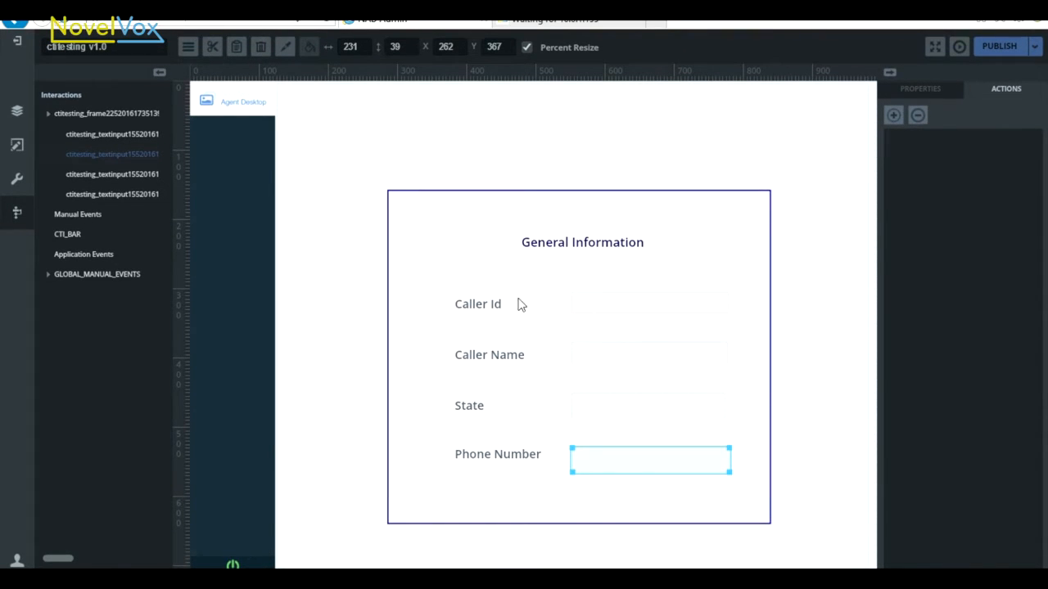
# Add an action to the General Information frame with the CTI_BAR trigger CALL_INITIATED and a Request Service task
pyautogui.click(706, 237)
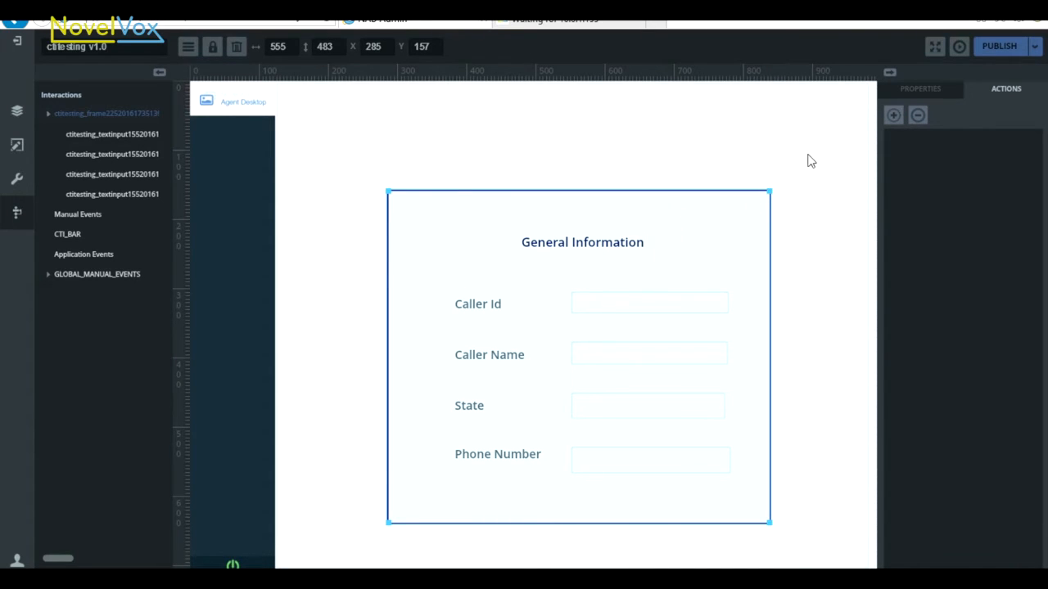
pyautogui.click(894, 117)
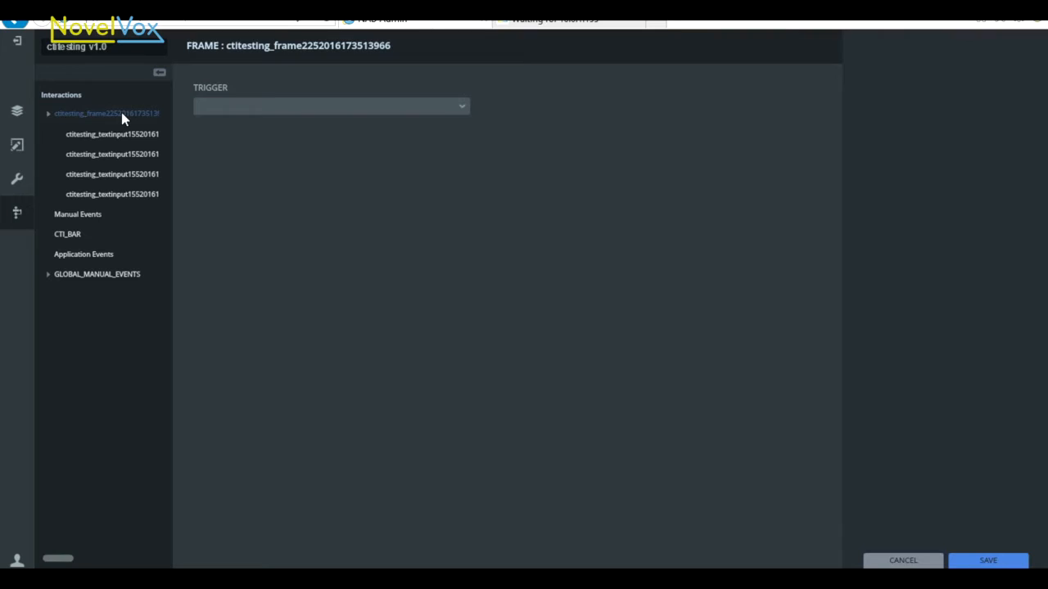
pyautogui.click(80, 236)
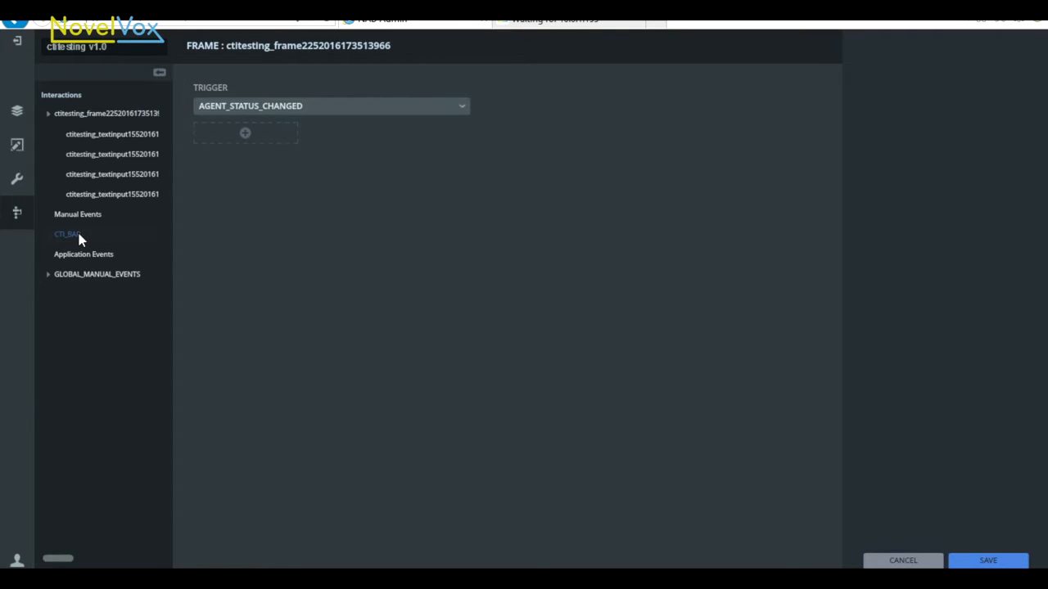
pyautogui.click(462, 111)
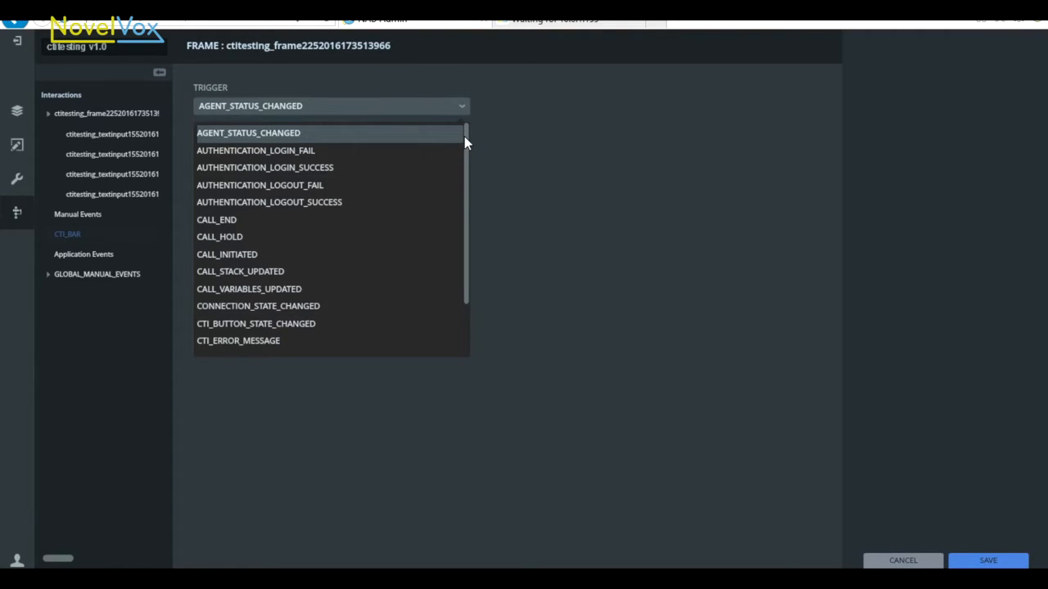
pyautogui.click(237, 254)
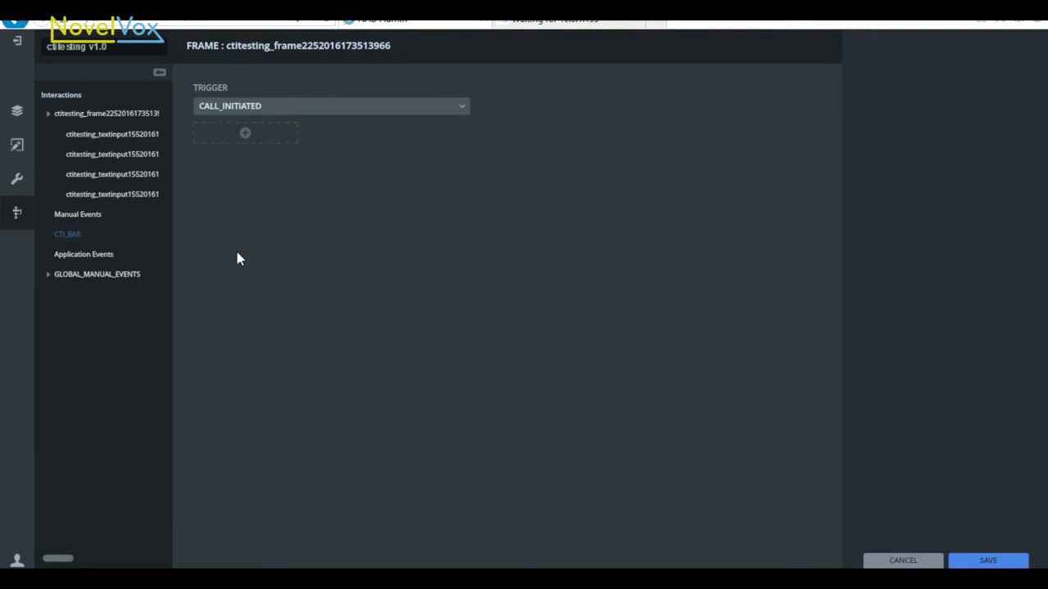
pyautogui.click(245, 138)
pyautogui.click(241, 307)
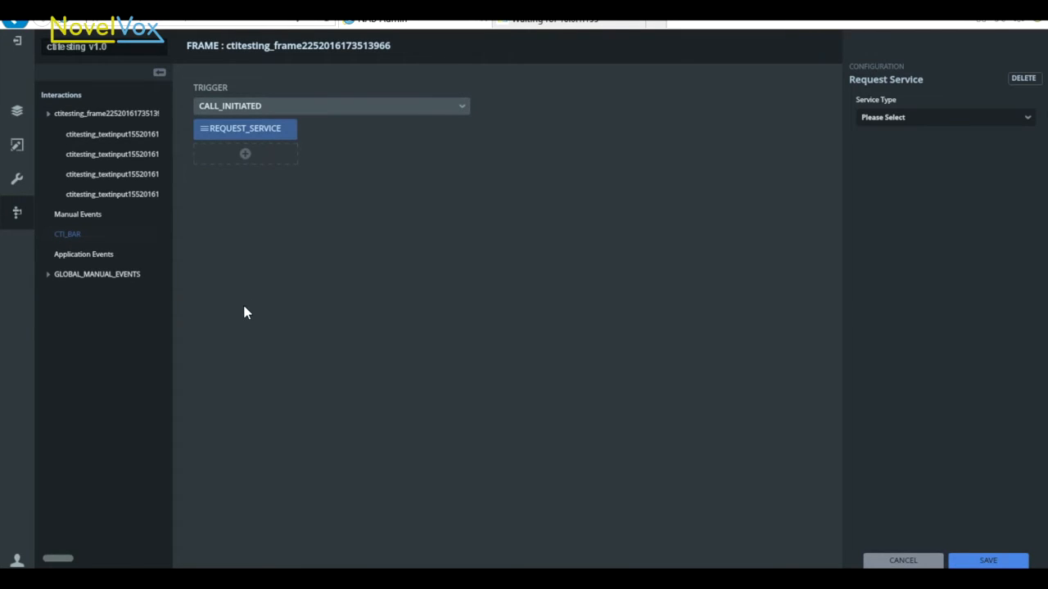
# Configure the Request Service task as a DB SERVICE that uses the Show_Caller service
pyautogui.click(990, 126)
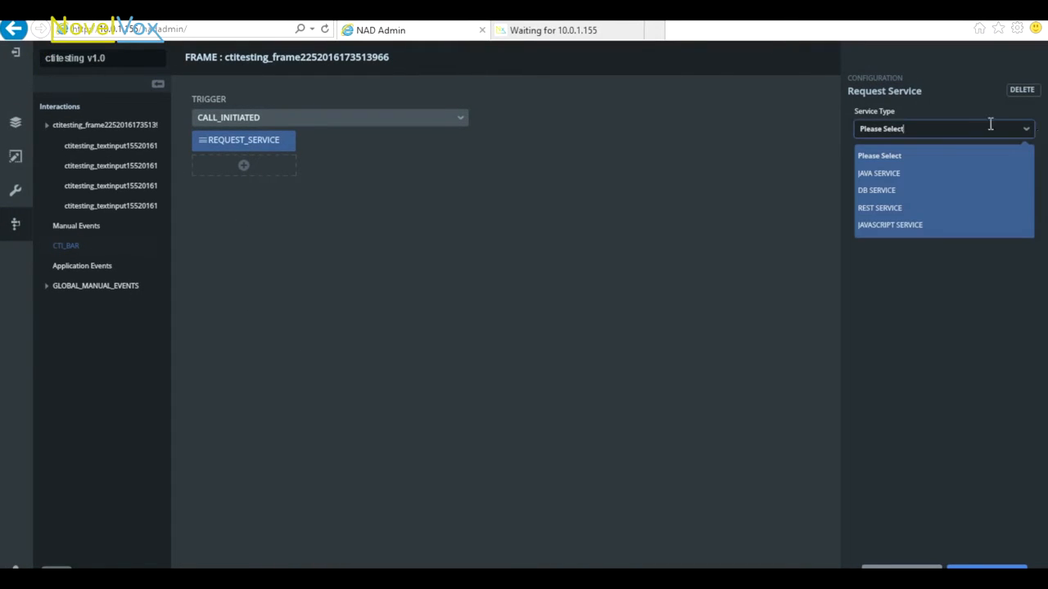
pyautogui.click(890, 189)
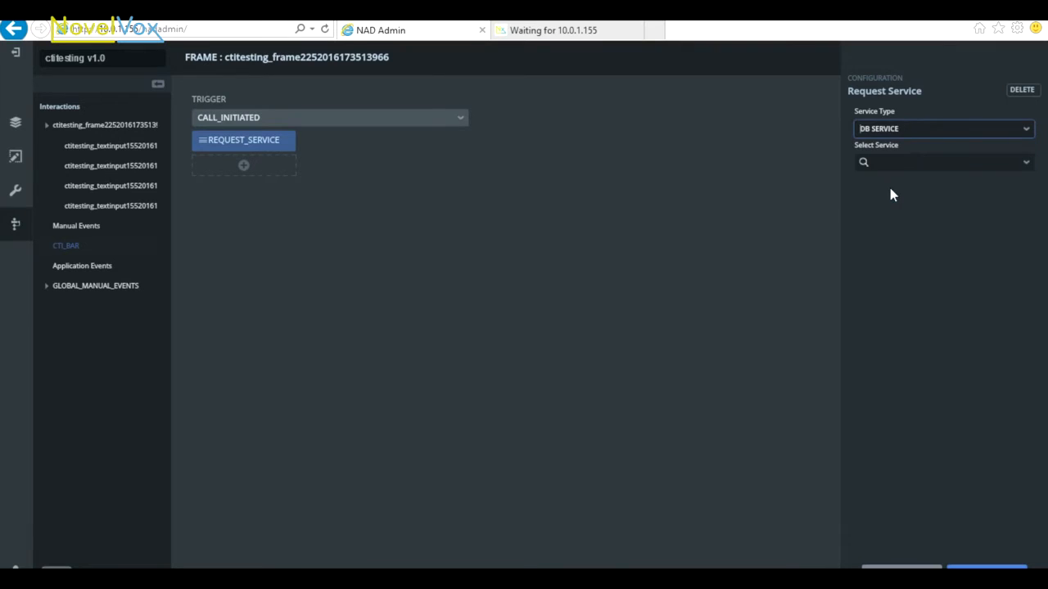
pyautogui.click(1027, 164)
pyautogui.click(885, 277)
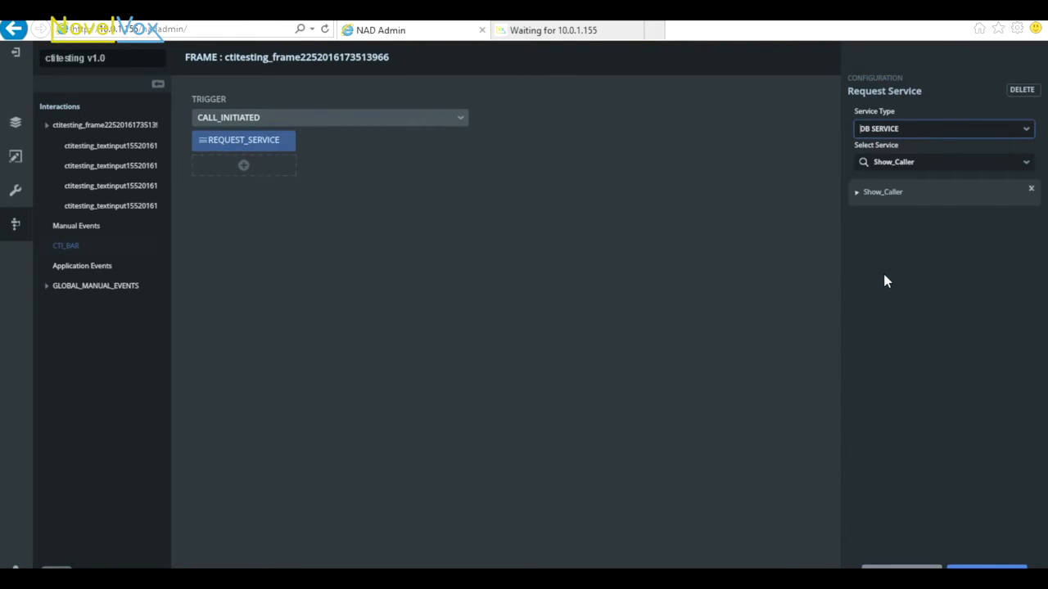
# Map Show_Caller's id parameter to SESSION_OBJECT with session data ANI, and save the frame's action
pyautogui.click(858, 196)
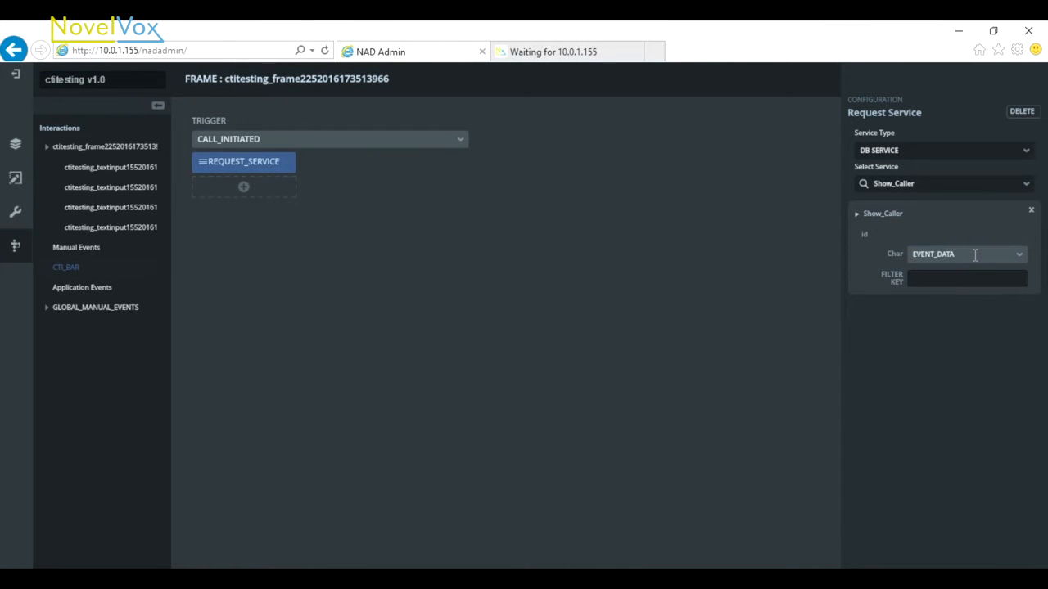
pyautogui.click(1019, 260)
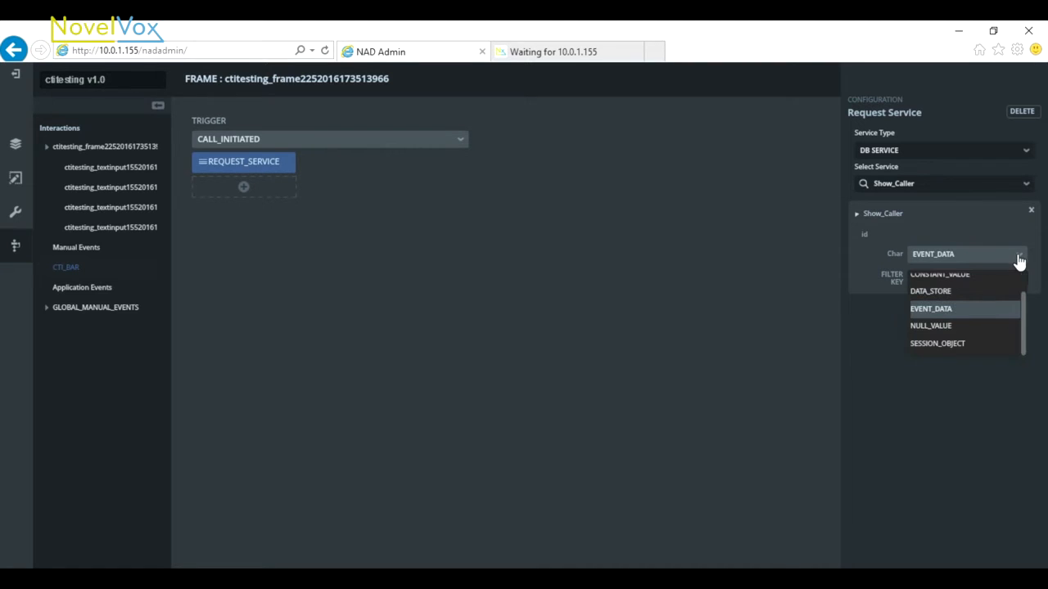
pyautogui.click(973, 341)
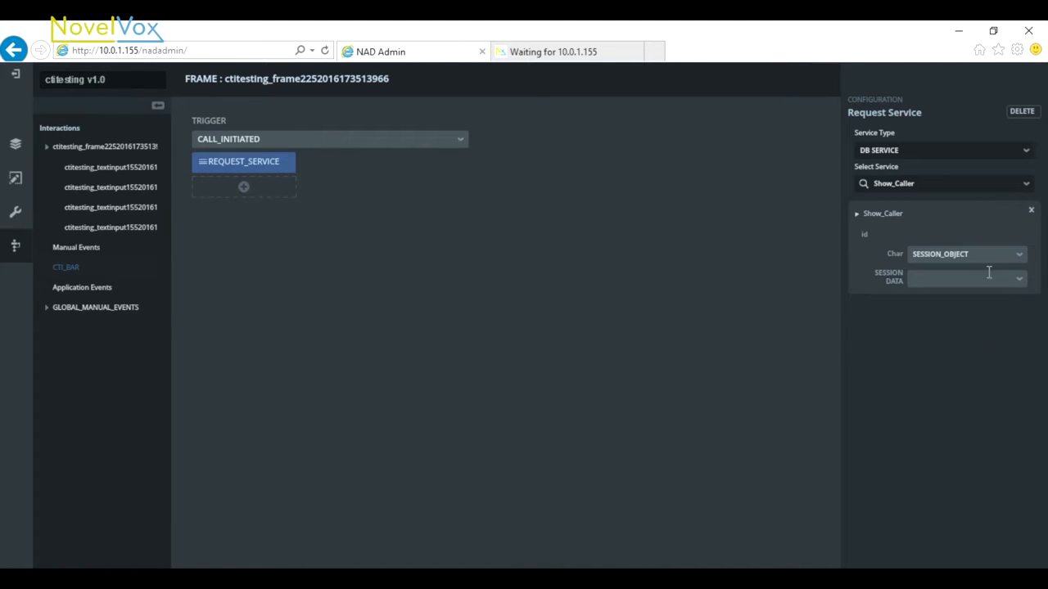
pyautogui.click(1022, 282)
pyautogui.moveTo(1022, 304); pyautogui.dragTo(1020, 370)
pyautogui.click(929, 352)
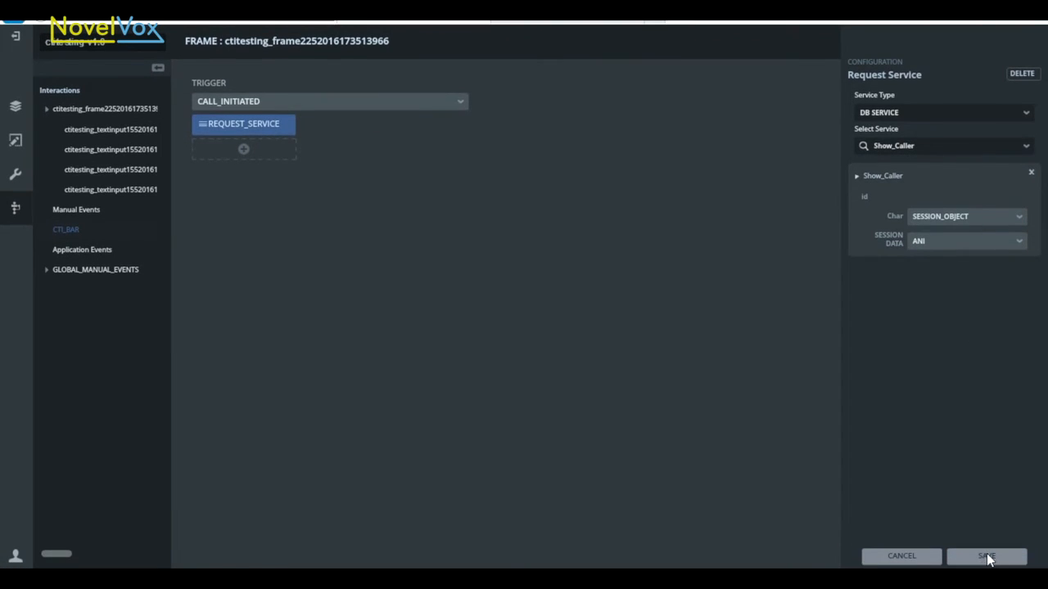
pyautogui.click(987, 555)
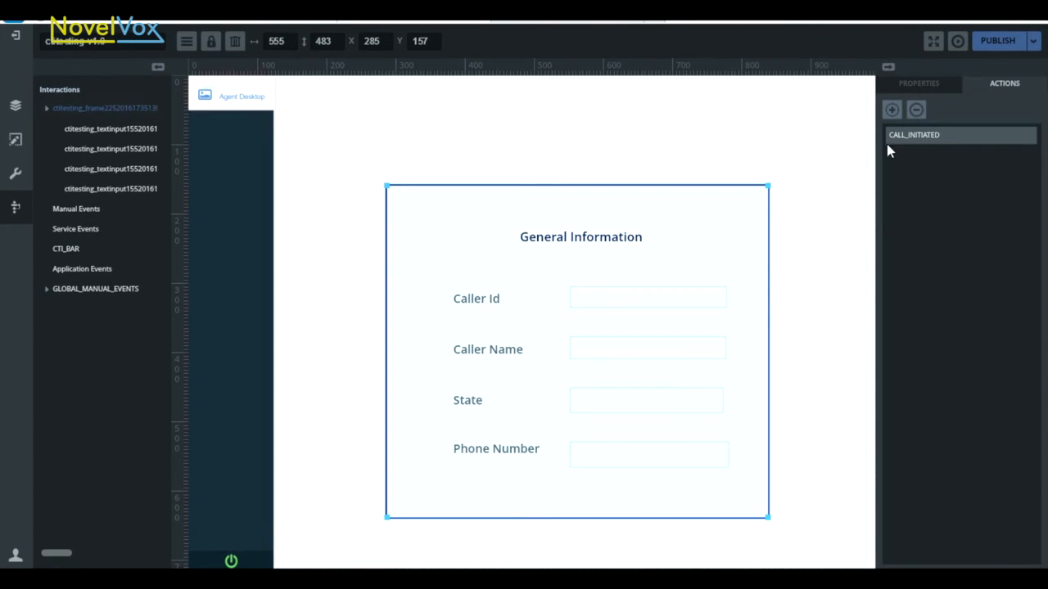
# Give the Caller Id input a Fill Data action on the Show_Caller service event with filter key callerId, and save it
pyautogui.click(669, 298)
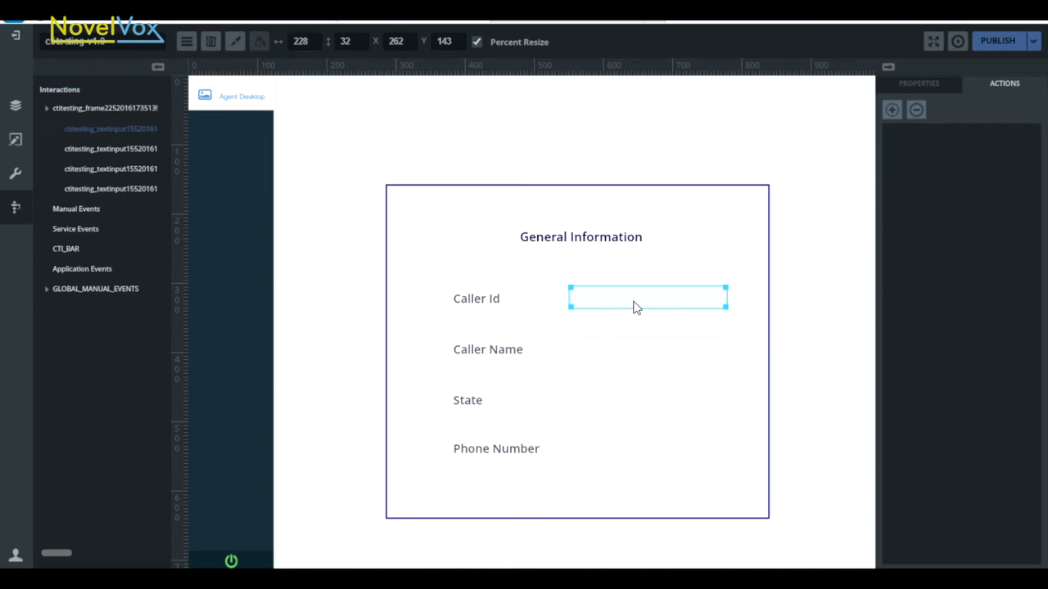
pyautogui.click(893, 109)
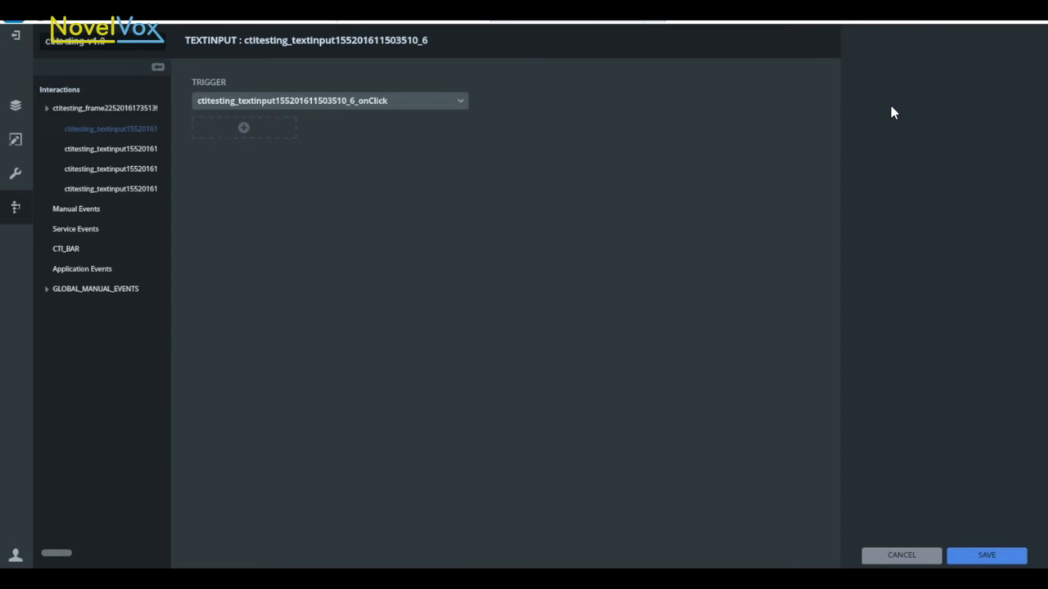
pyautogui.click(88, 227)
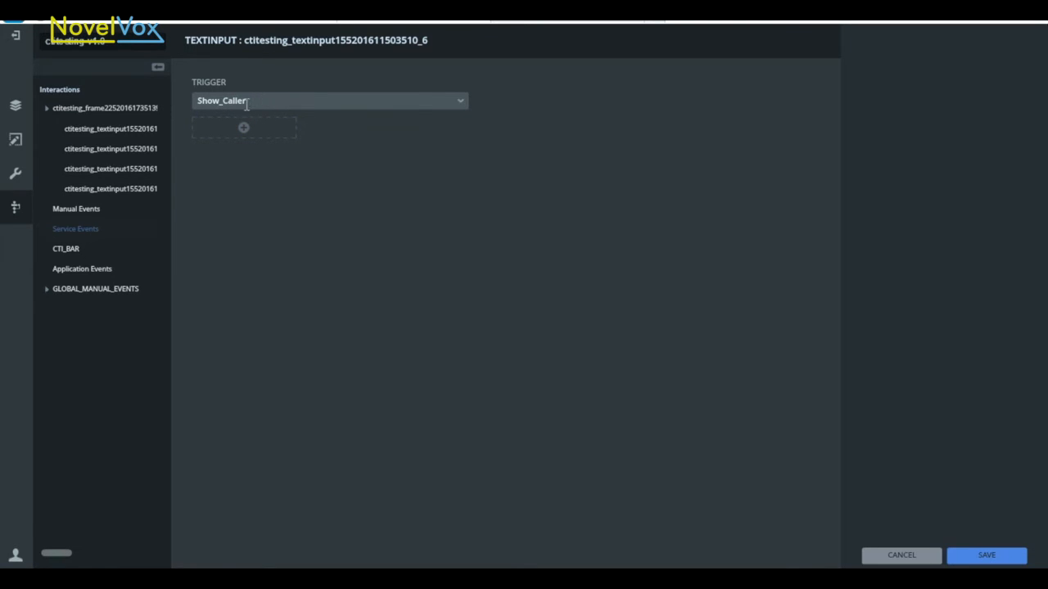
pyautogui.click(245, 131)
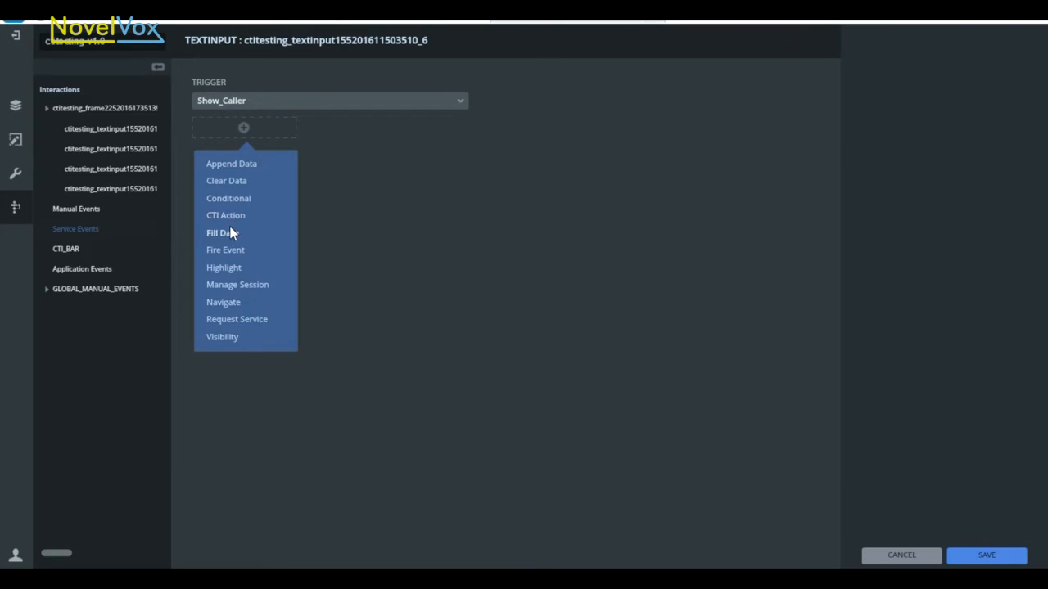
pyautogui.click(232, 234)
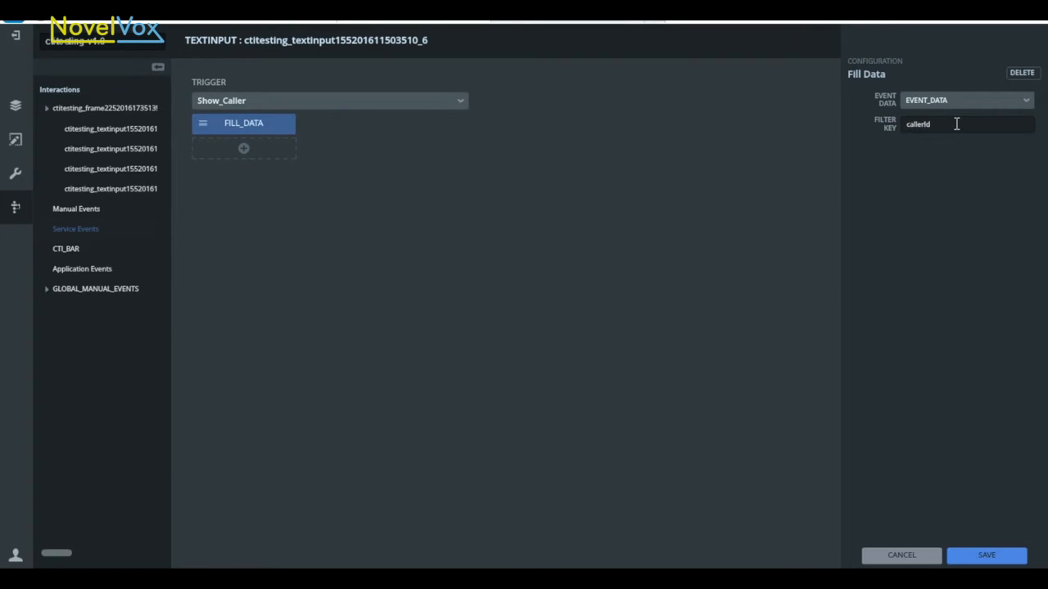
pyautogui.click(985, 556)
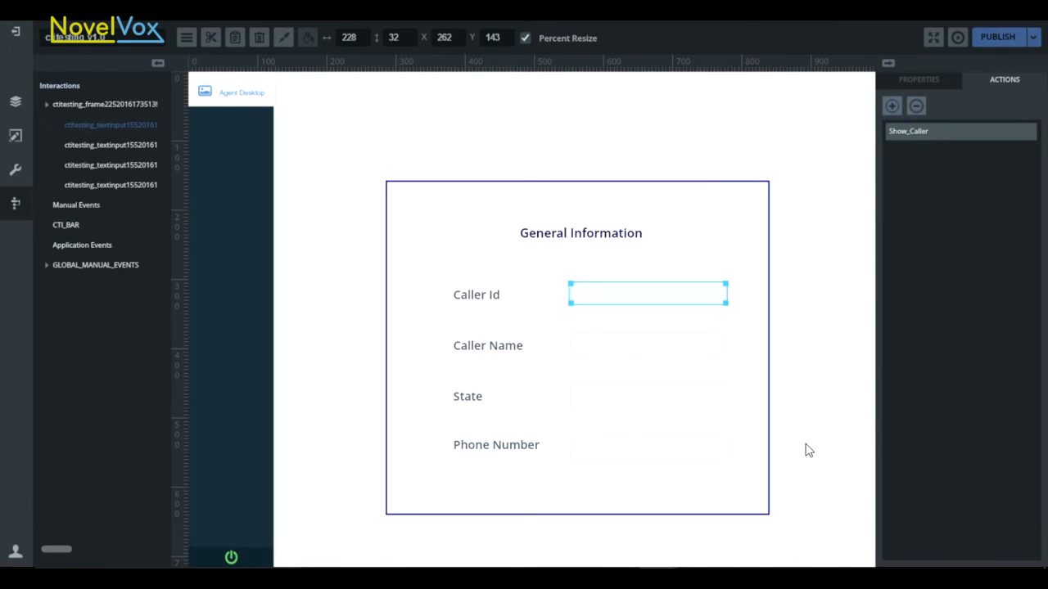
# Give the Caller Name input a Fill Data action on the Show_Caller service event with filter key Name, and save it
pyautogui.click(640, 356)
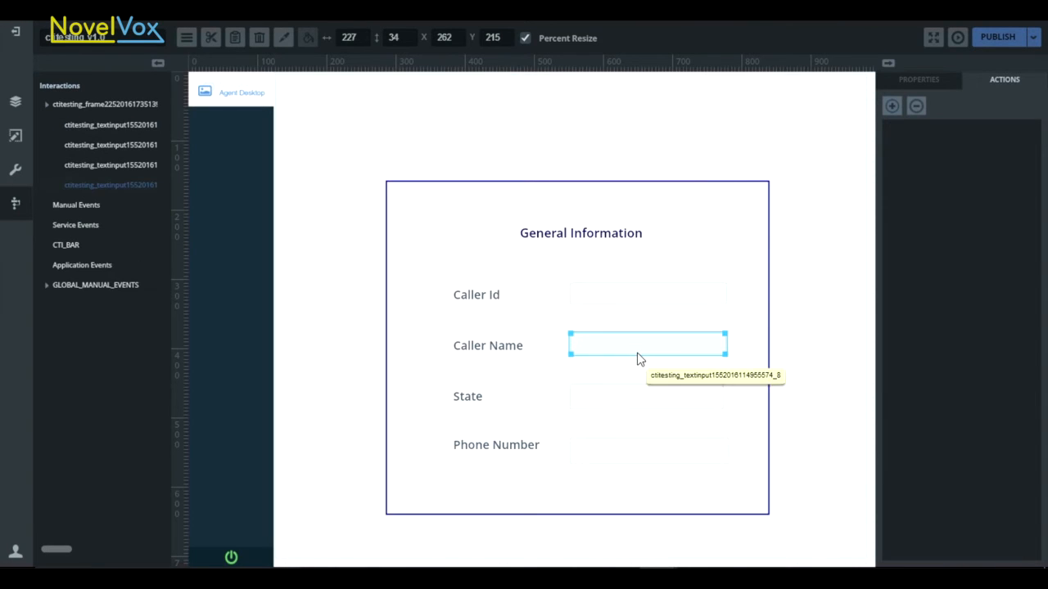
pyautogui.click(891, 107)
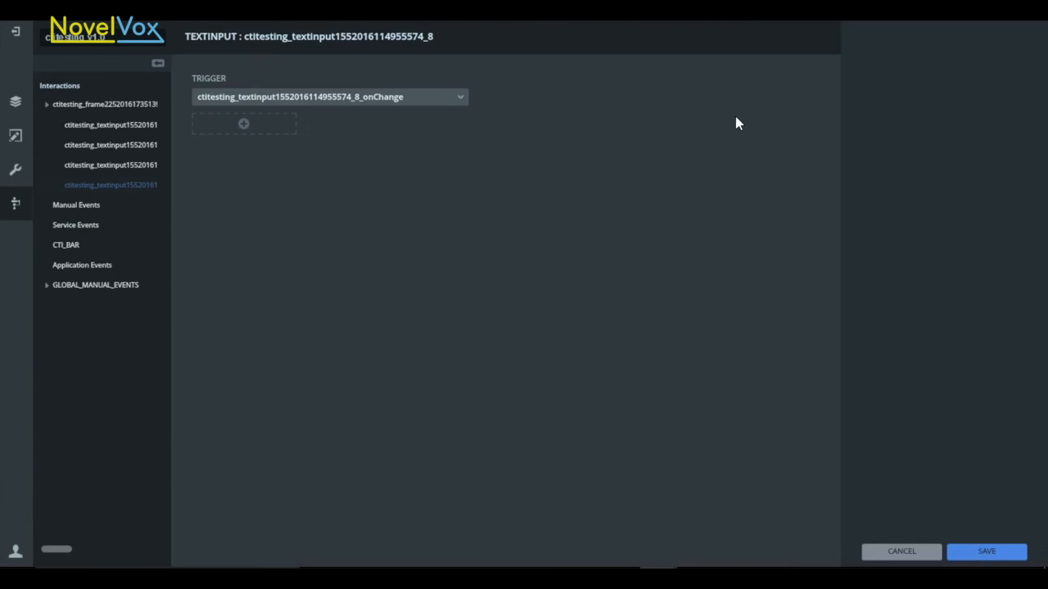
pyautogui.click(80, 224)
pyautogui.click(245, 128)
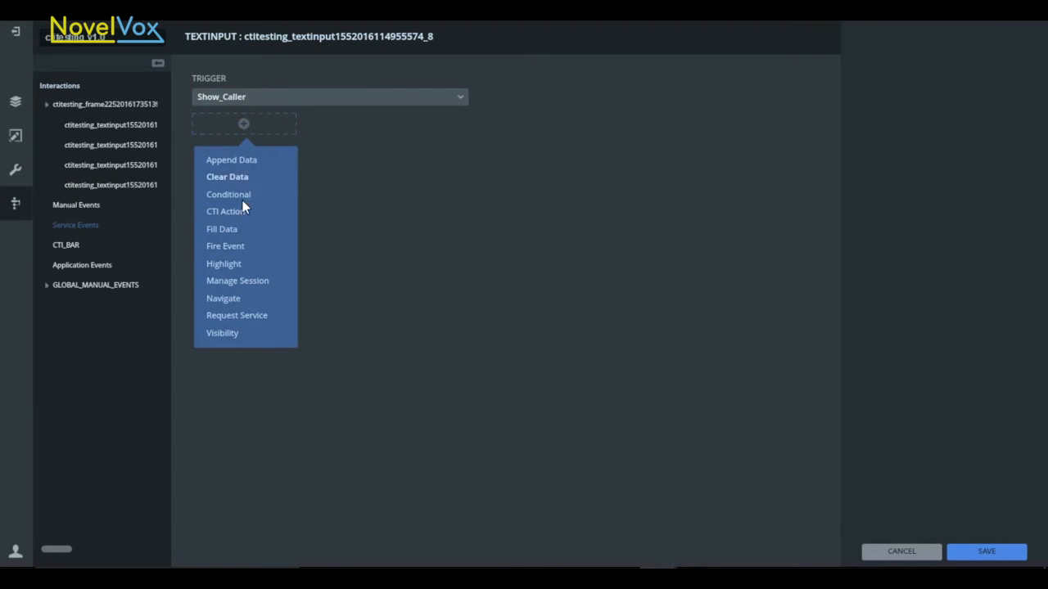
pyautogui.click(231, 231)
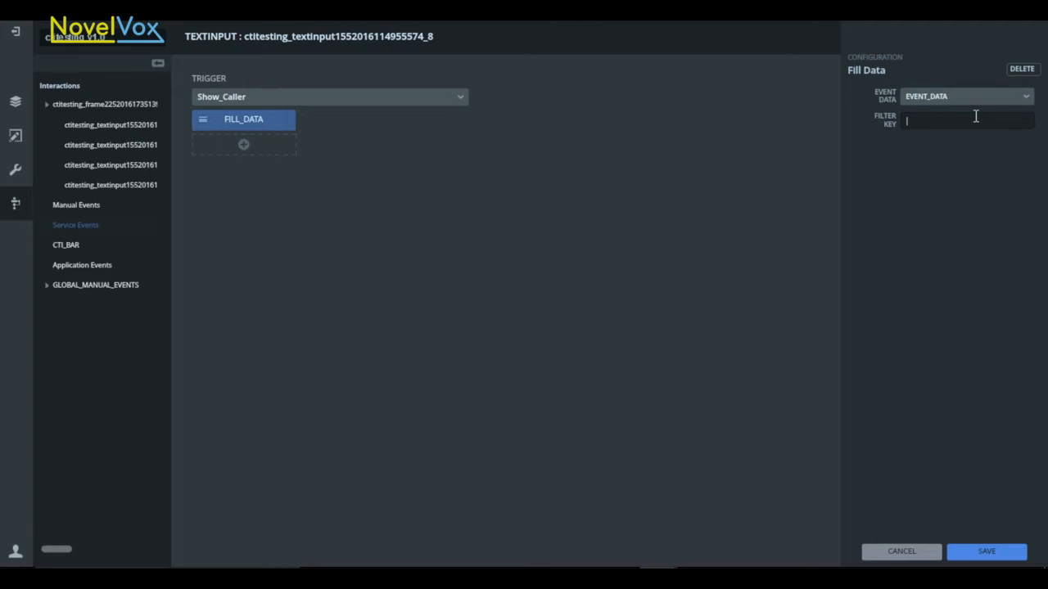
pyautogui.write('Name')
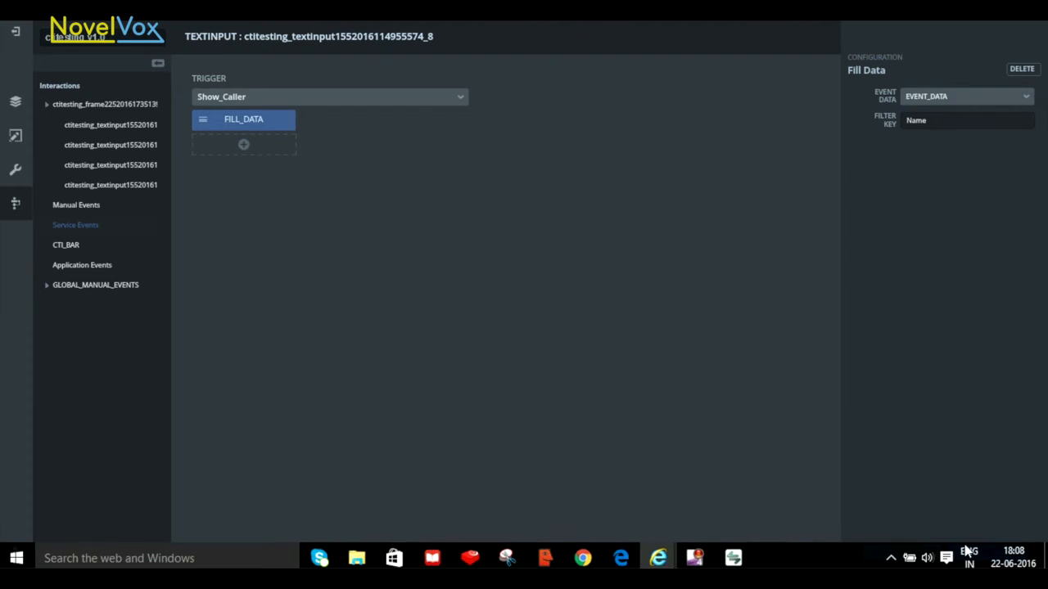
pyautogui.click(979, 554)
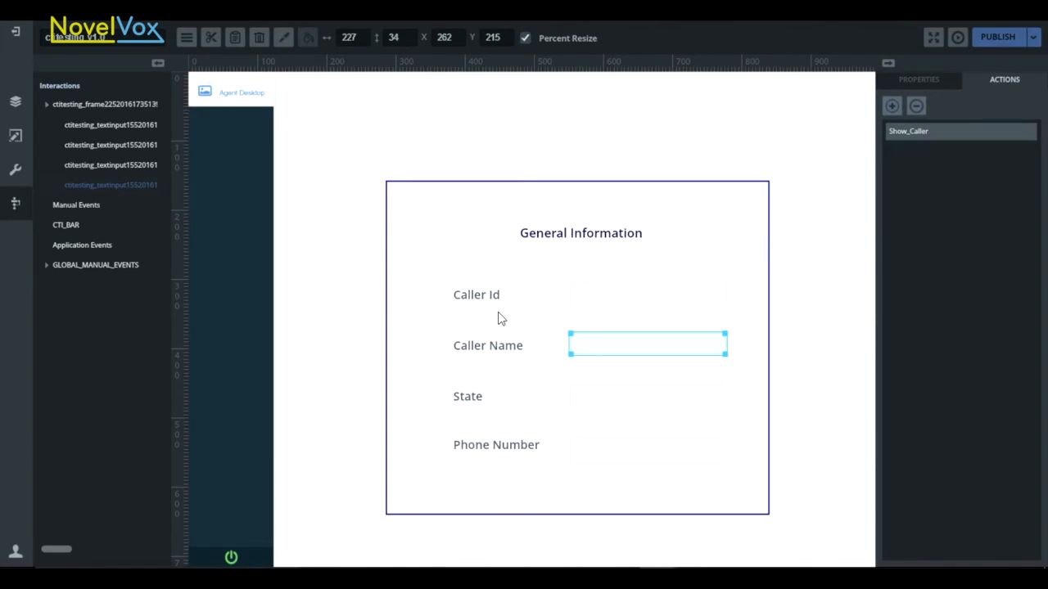
# Give the State input a Fill Data action on the Show_Caller service event with filter key State, and save it
pyautogui.click(591, 397)
pyautogui.click(893, 106)
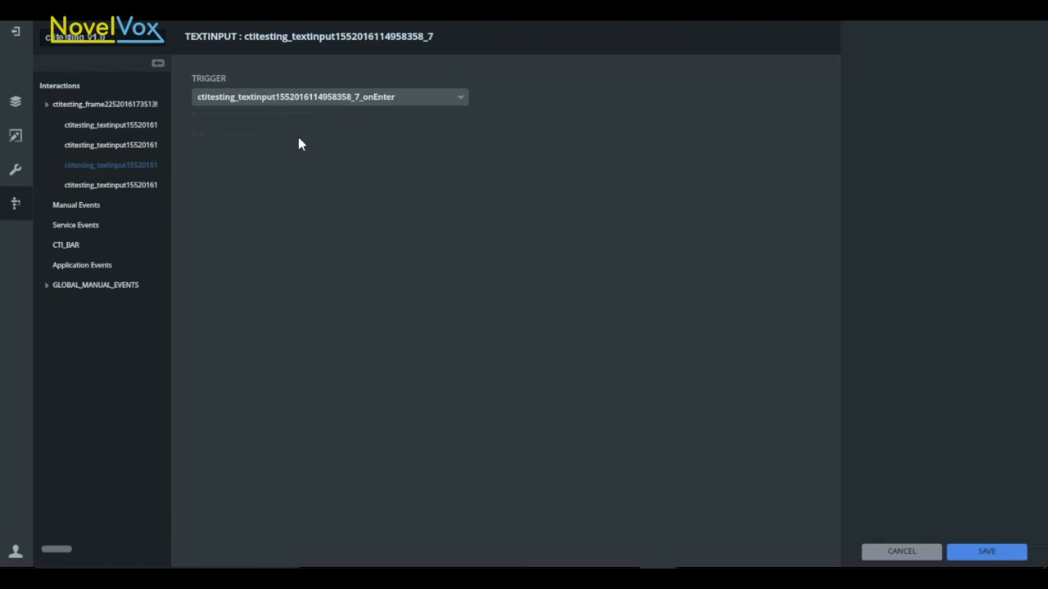
pyautogui.click(90, 219)
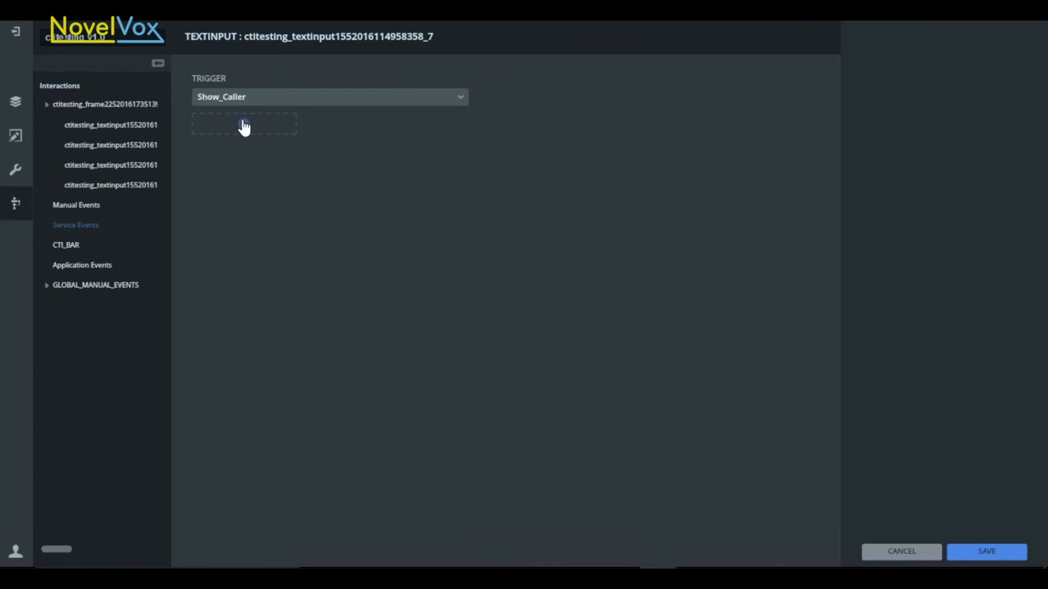
pyautogui.click(243, 124)
pyautogui.click(218, 230)
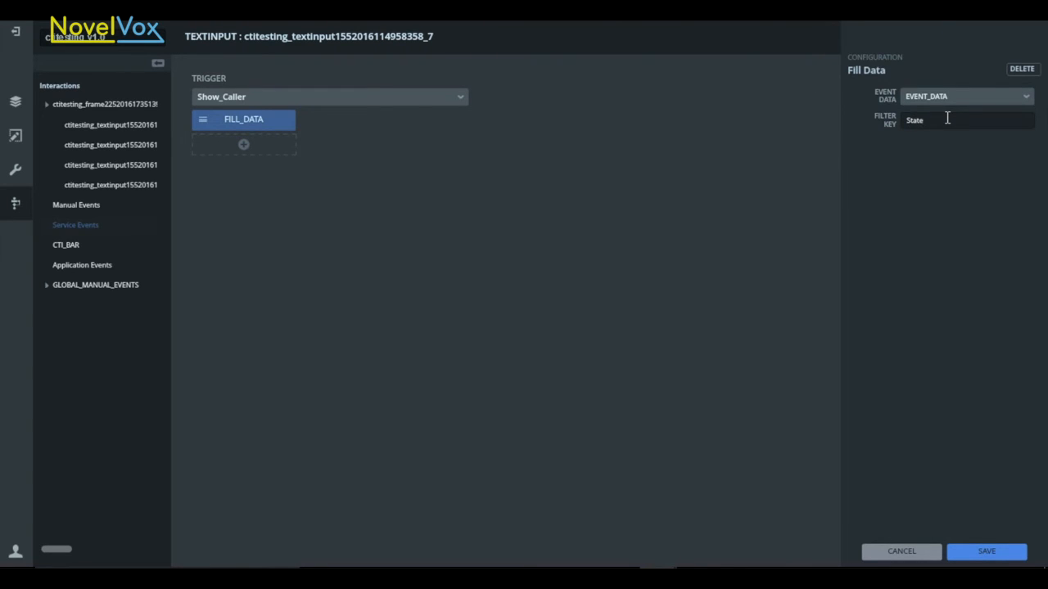
pyautogui.click(968, 550)
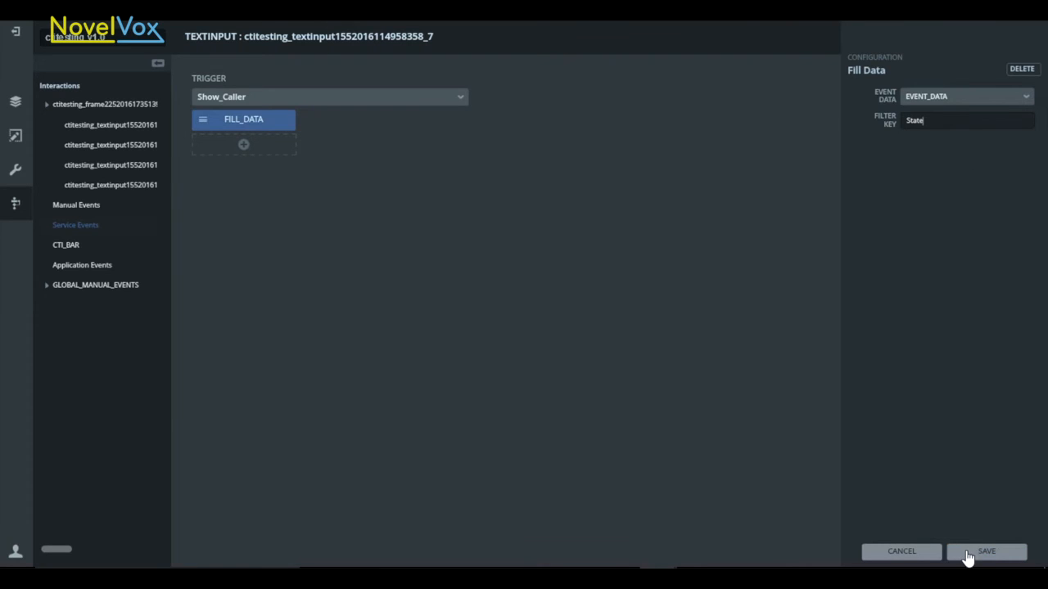
# Give the Phone Number input a Fill Data action on the Show_Caller service event with filter key Phone_number, and save it
pyautogui.click(646, 454)
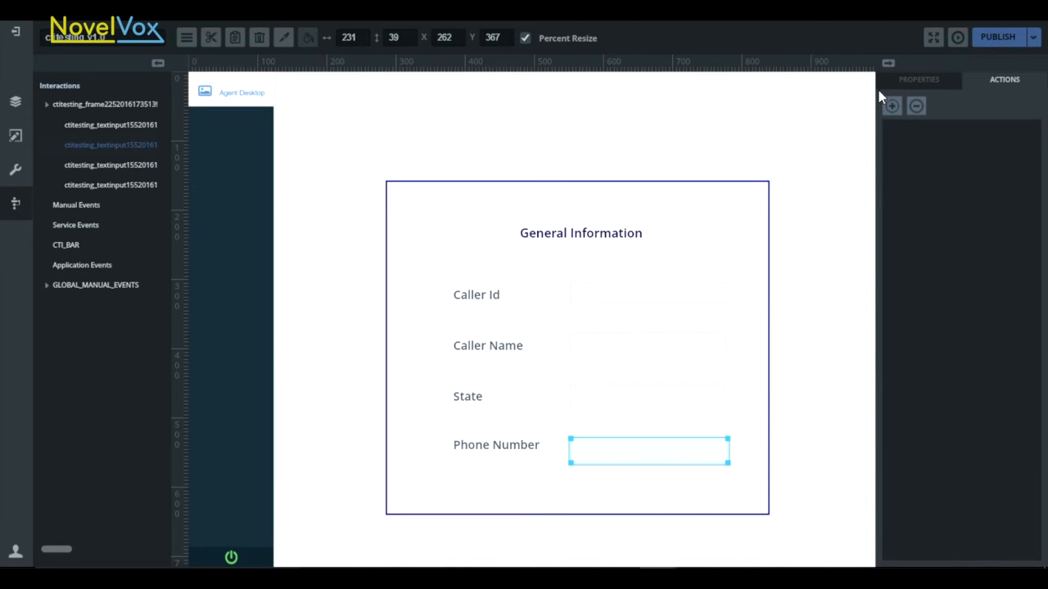
pyautogui.click(891, 106)
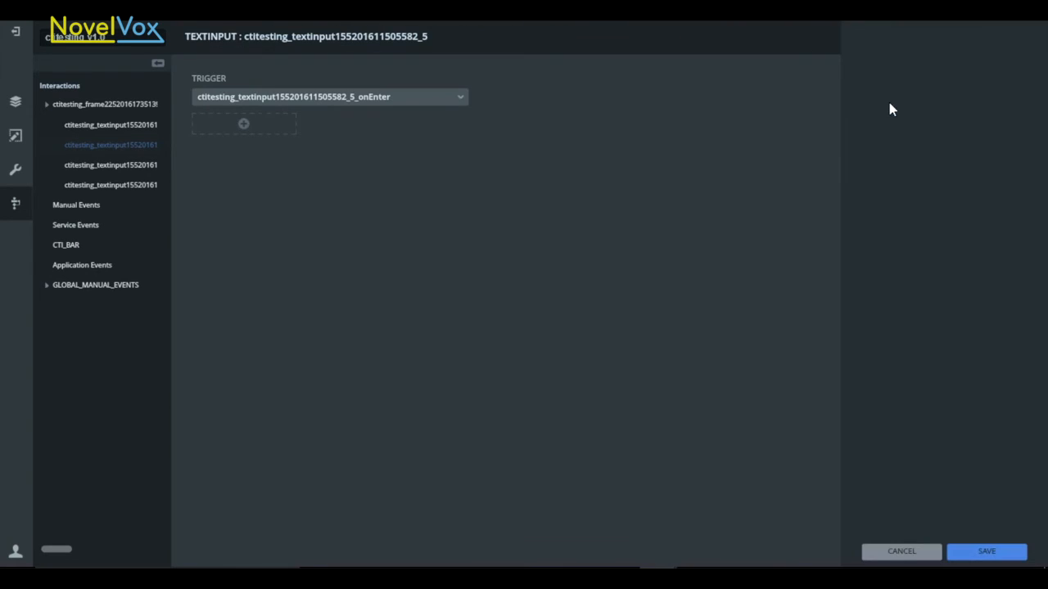
pyautogui.click(90, 226)
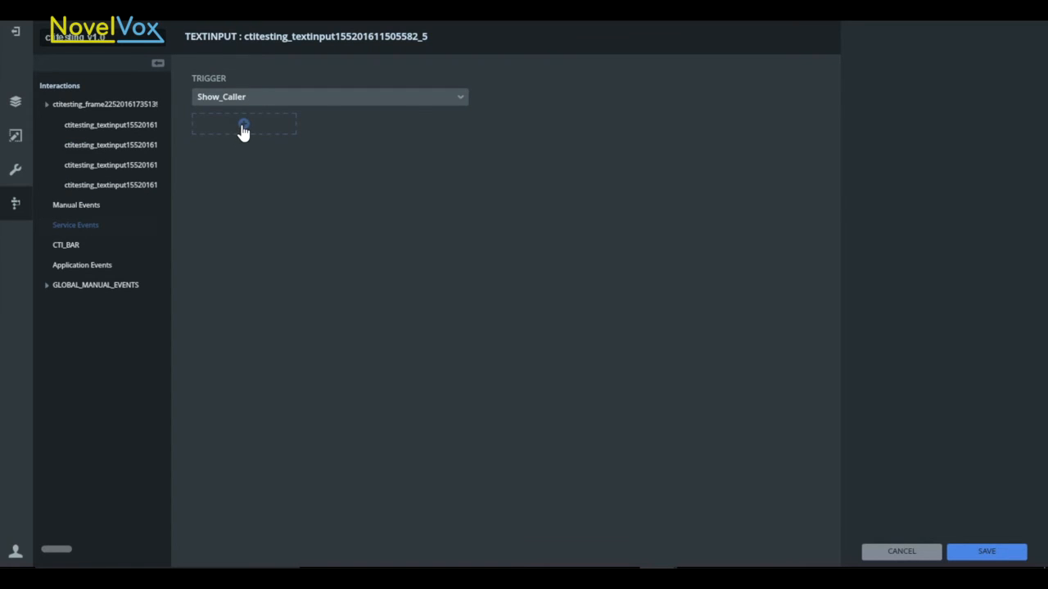
pyautogui.click(243, 124)
pyautogui.click(228, 229)
pyautogui.click(918, 120)
pyautogui.write('Phon')
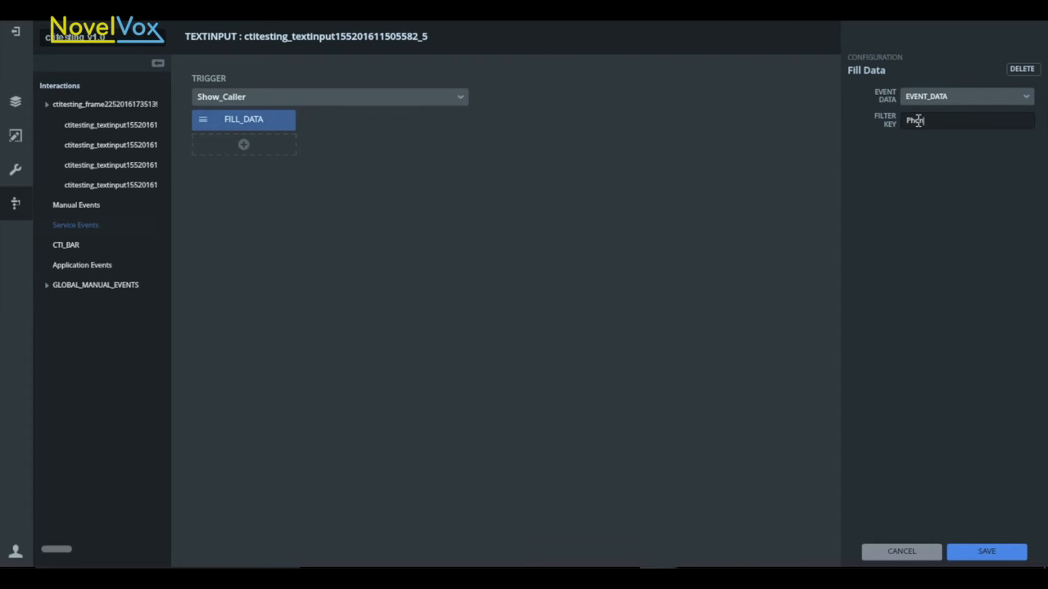
pyautogui.write('e_number')
pyautogui.click(986, 553)
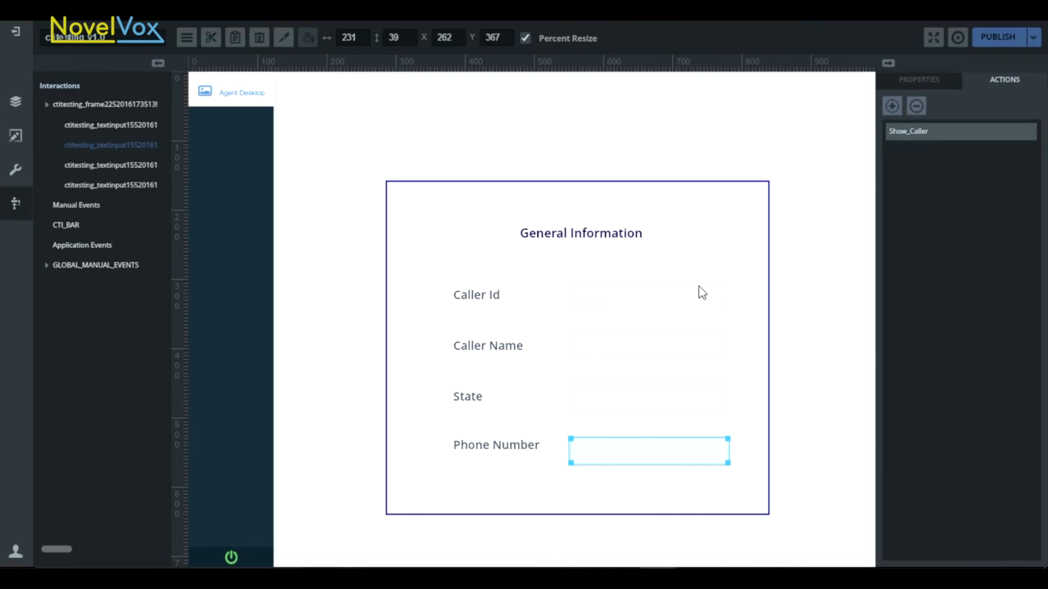
# Add a Fire Event action to the General Information frame for the CTI_BAR trigger CALL_END
pyautogui.moveTo(992, 28)
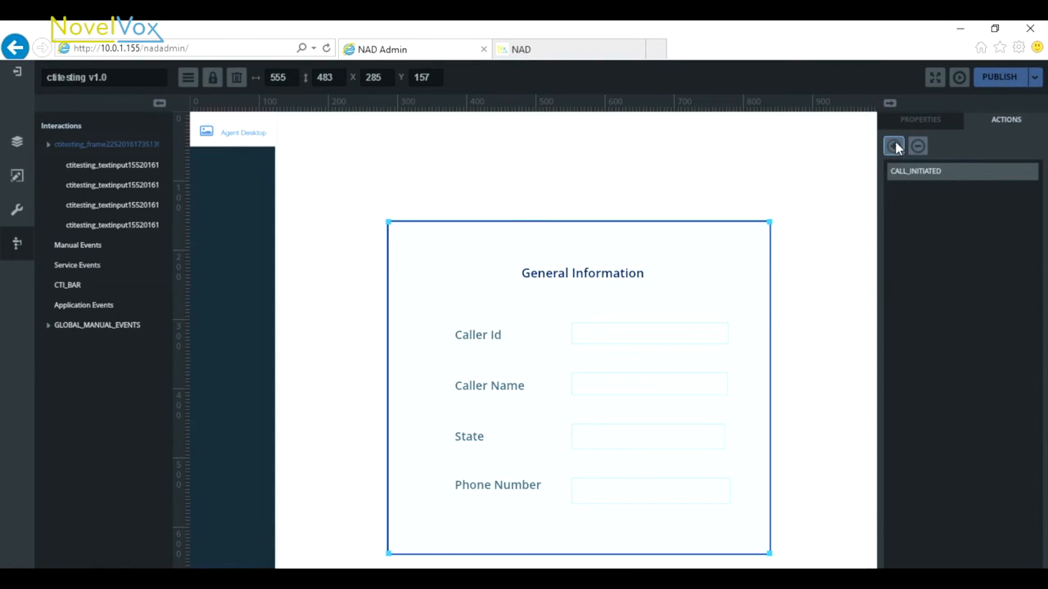
pyautogui.click(894, 146)
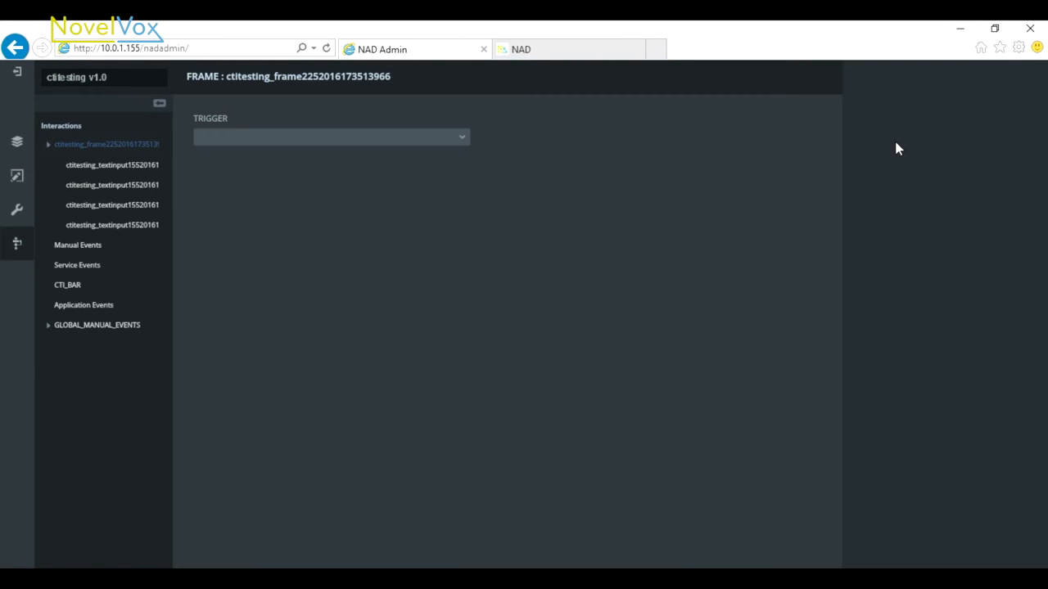
pyautogui.click(68, 286)
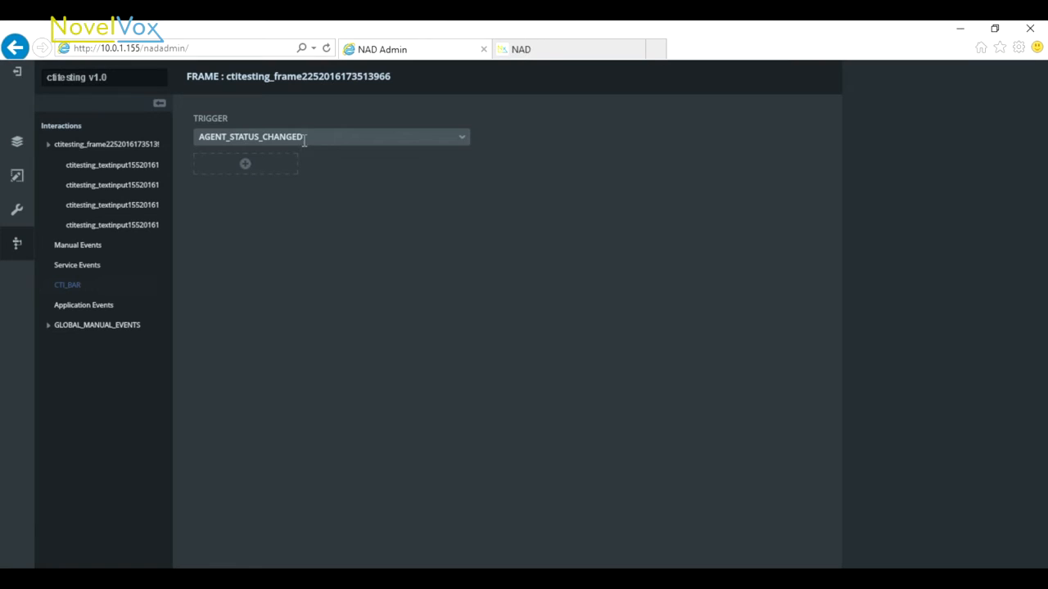
pyautogui.click(463, 141)
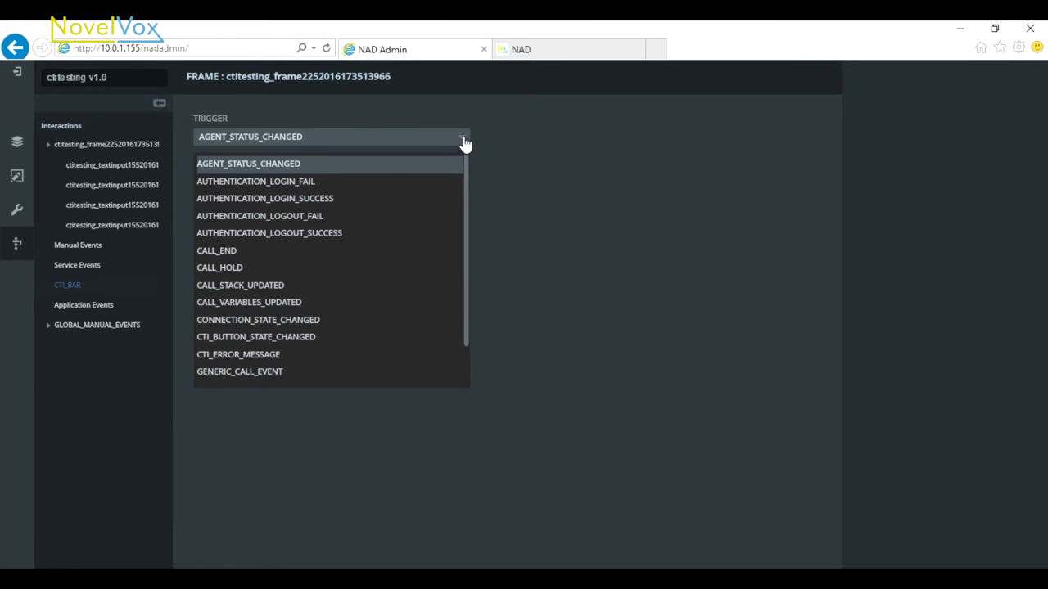
pyautogui.click(207, 250)
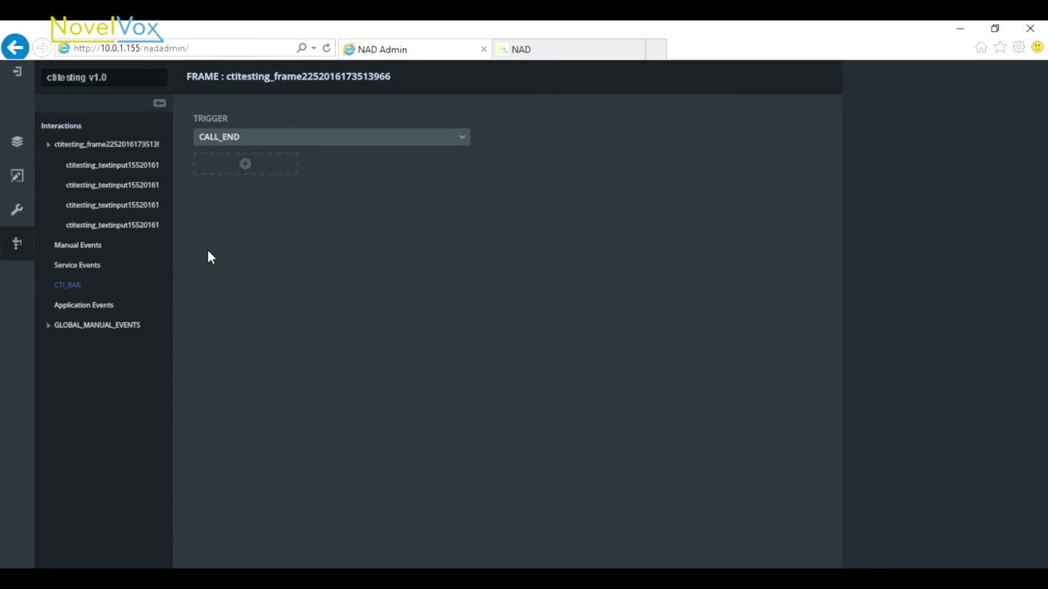
pyautogui.click(246, 169)
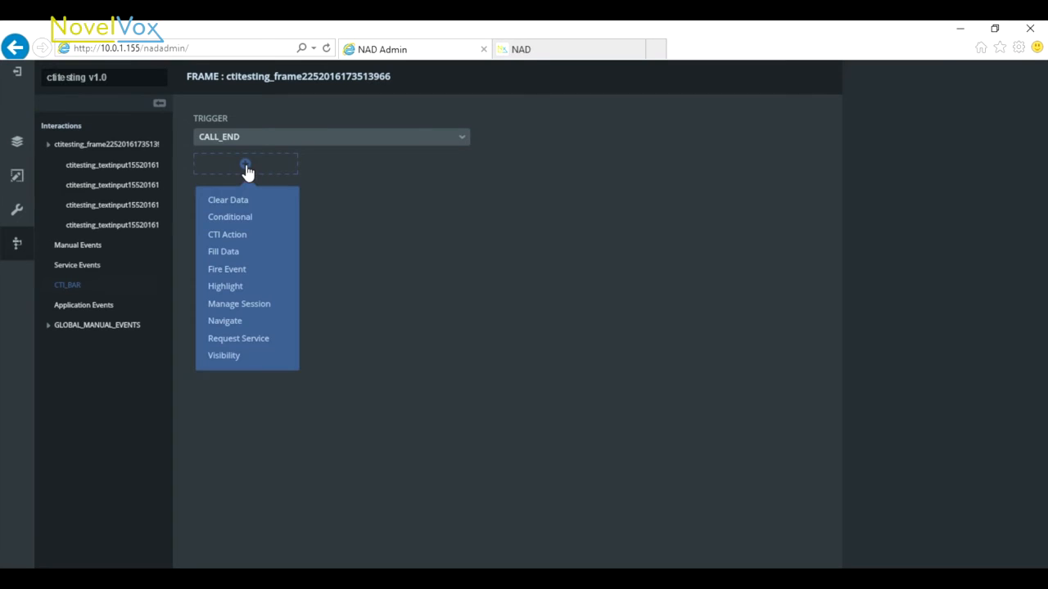
pyautogui.click(227, 269)
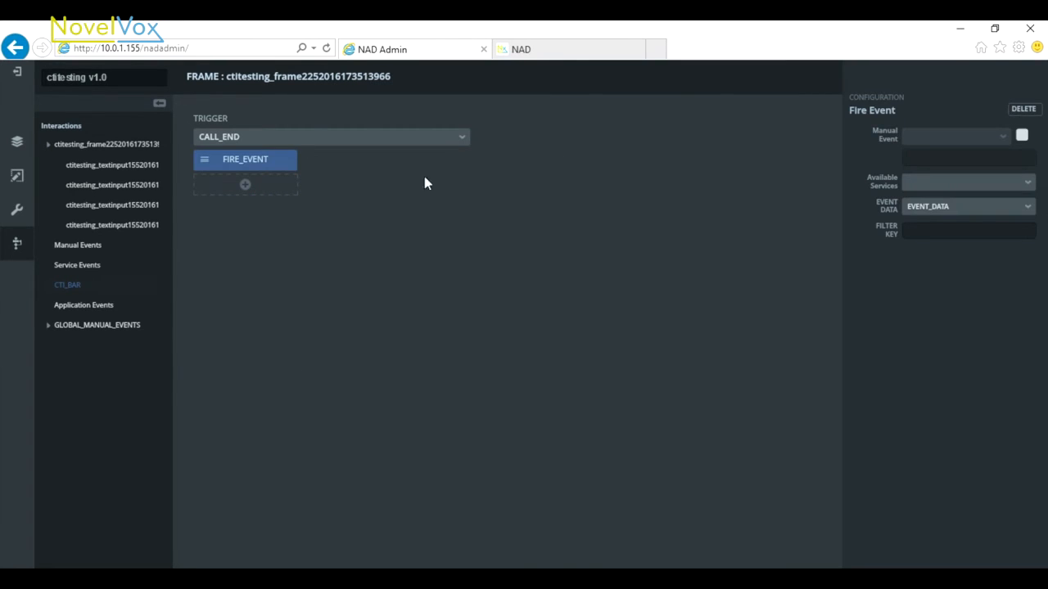
# Make the Fire Event action raise the manual event clearAgentFields, and save the frame's action
pyautogui.click(1022, 136)
pyautogui.click(953, 137)
pyautogui.click(953, 164)
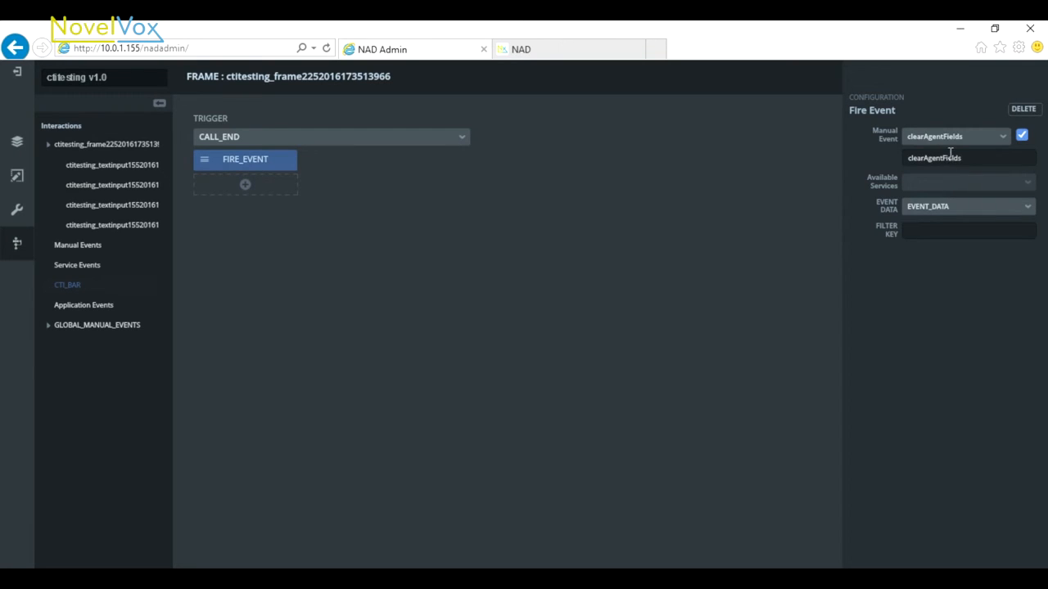
pyautogui.click(978, 559)
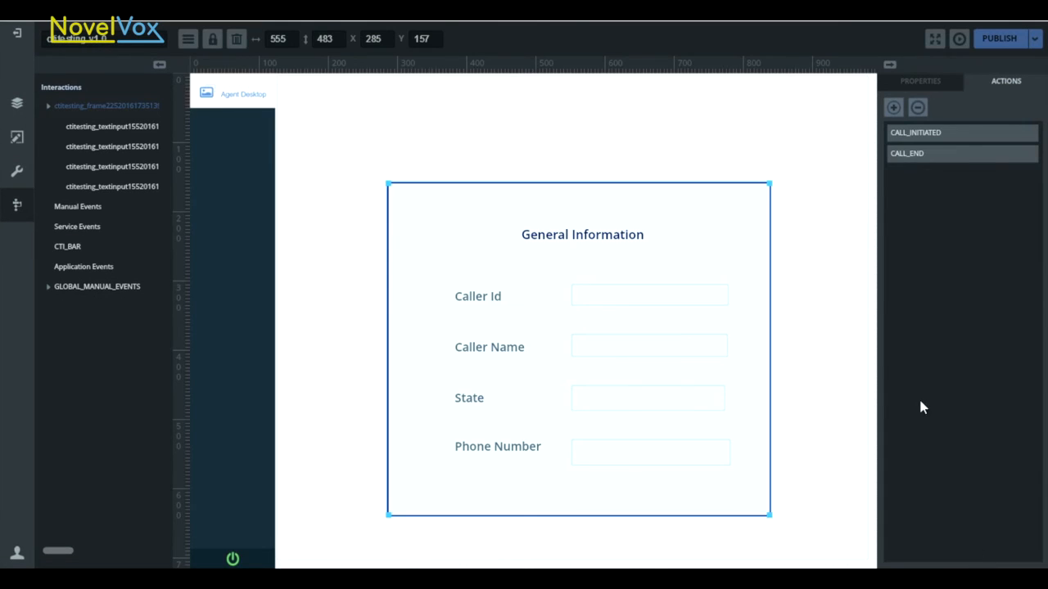
# Give the Caller Id input a Clear Data action on the clearAgentFields manual event, and save it
pyautogui.click(601, 300)
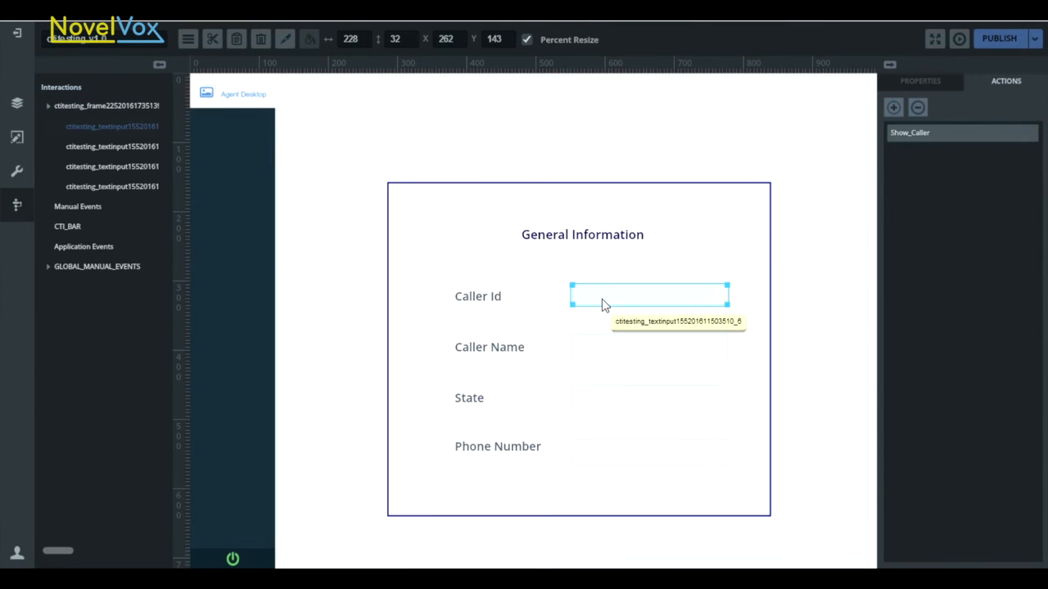
pyautogui.click(893, 109)
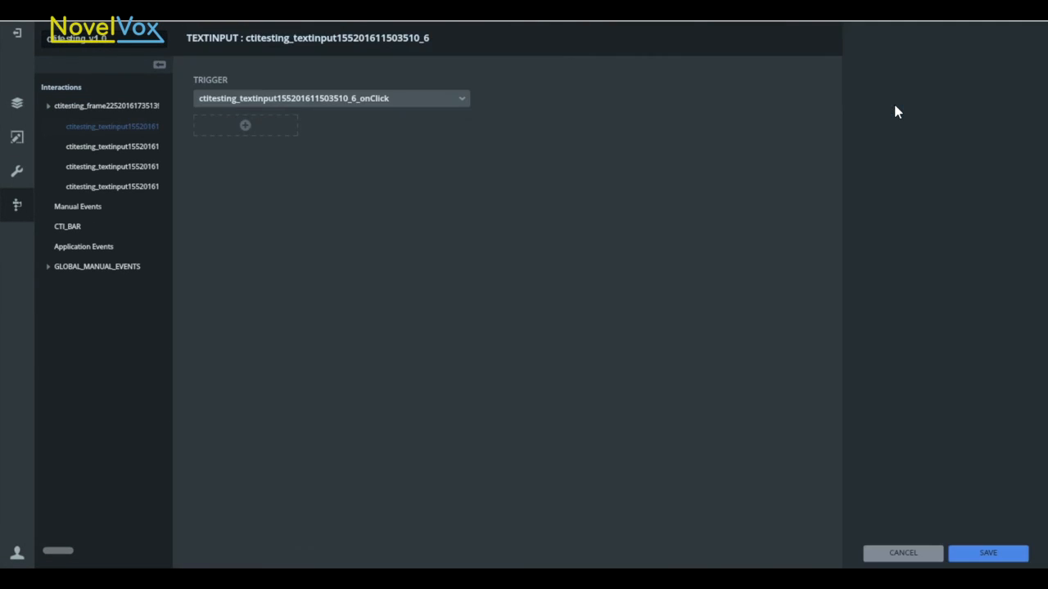
pyautogui.click(81, 206)
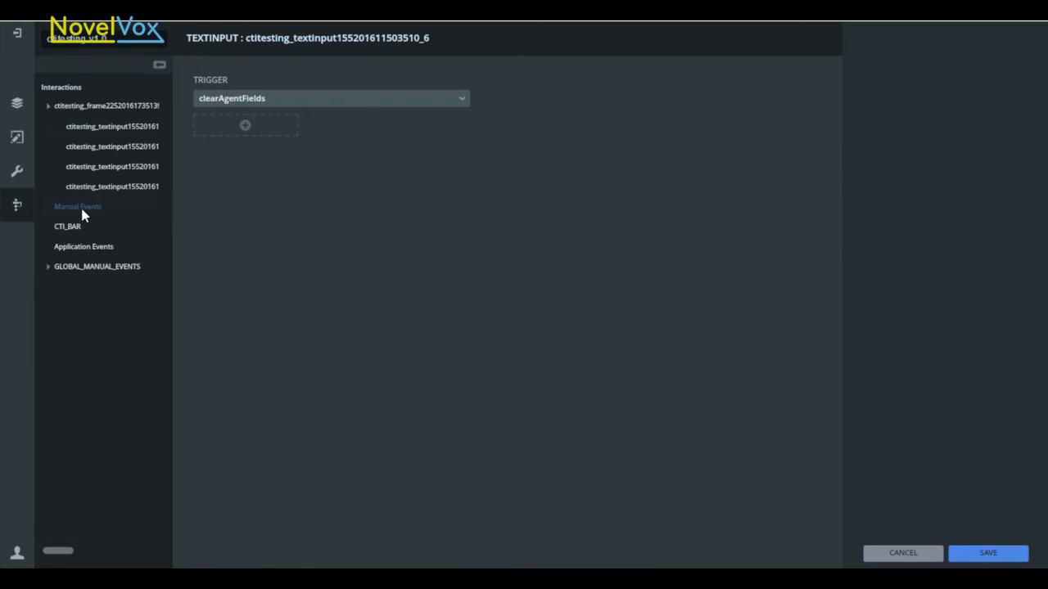
pyautogui.click(247, 134)
pyautogui.click(240, 174)
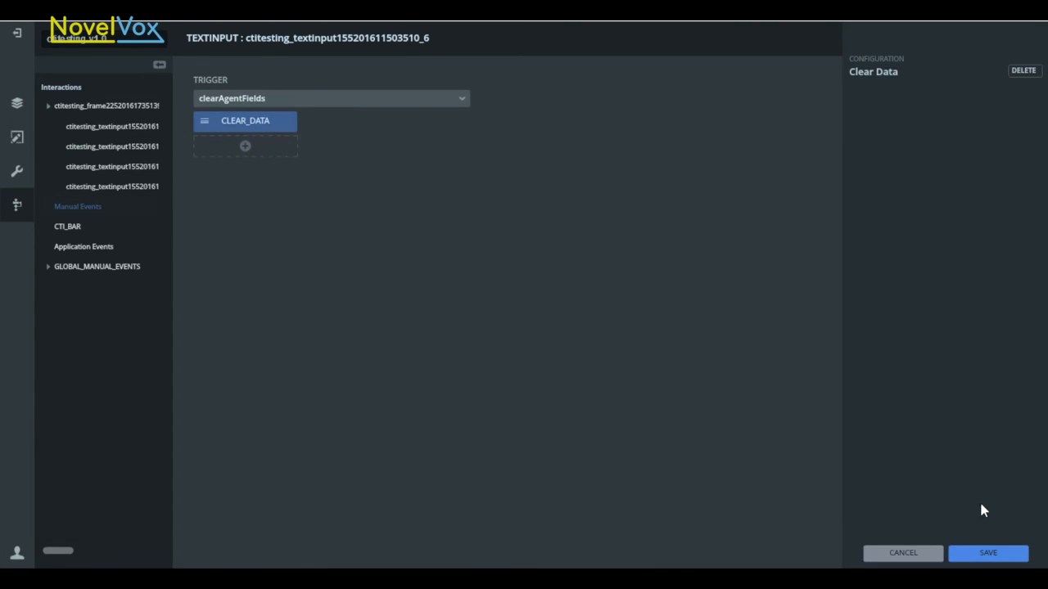
pyautogui.click(986, 554)
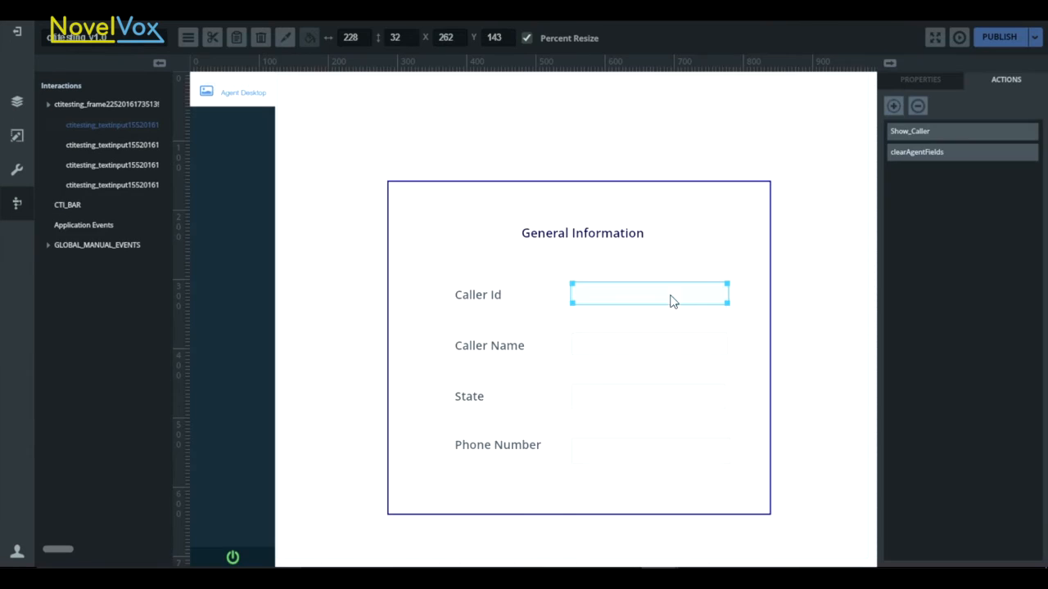
# Give the Caller Name input a Clear Data action on the clearAgentFields manual event, and save it
pyautogui.click(895, 107)
pyautogui.click(77, 205)
pyautogui.click(246, 125)
pyautogui.click(234, 179)
pyautogui.click(988, 551)
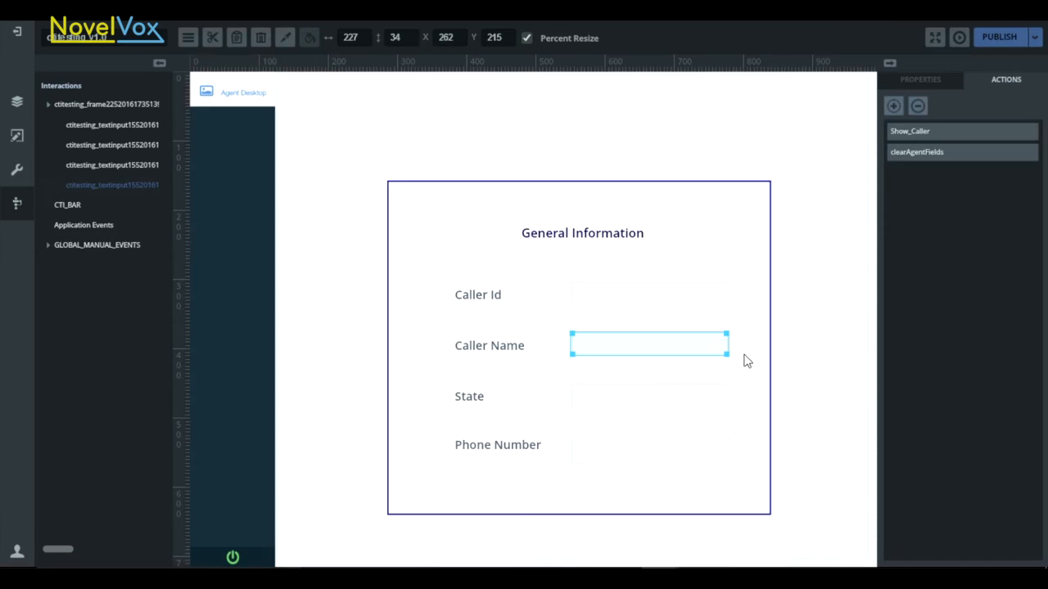
# Give the State input a Clear Data action on the clearAgentFields manual event, and save it
pyautogui.click(893, 106)
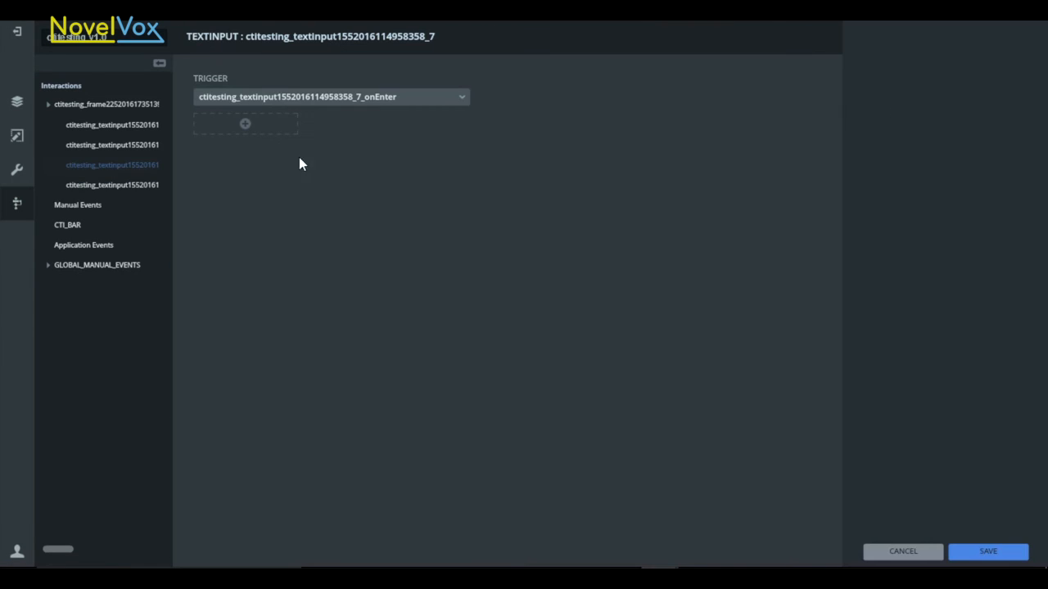
pyautogui.click(82, 204)
pyautogui.click(245, 127)
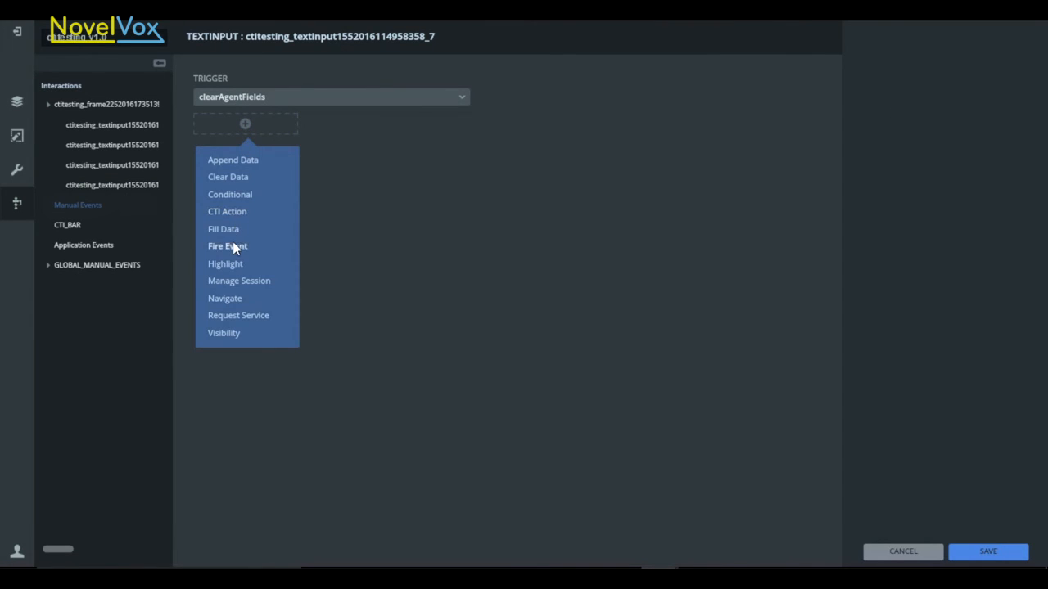
pyautogui.click(234, 177)
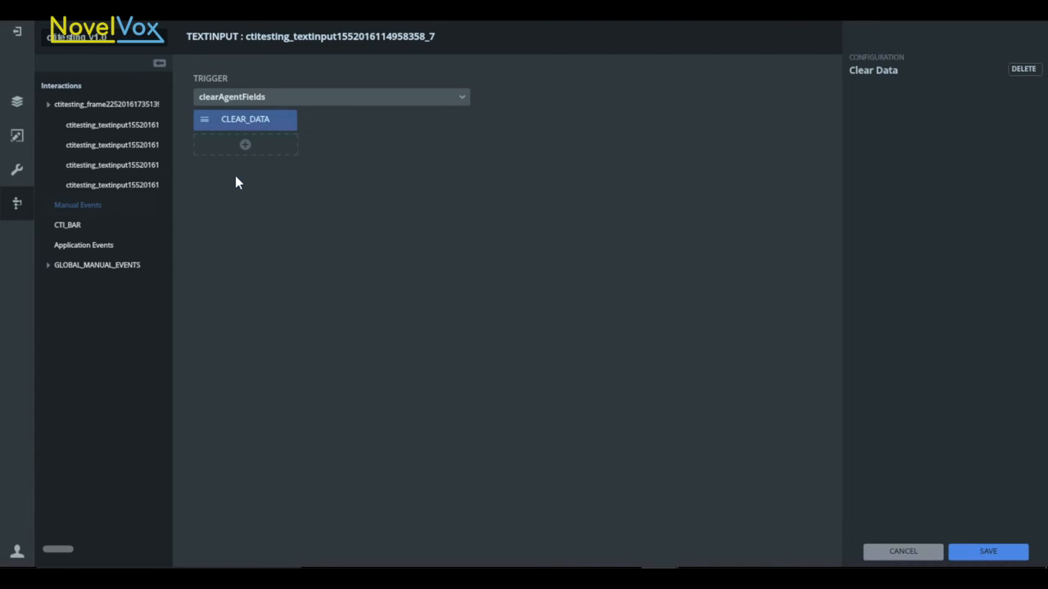
pyautogui.click(949, 552)
# Give the Phone Number input a Clear Data action on the clearAgentFields manual event, and save it
pyautogui.click(619, 455)
pyautogui.click(903, 131)
pyautogui.click(893, 105)
pyautogui.click(78, 248)
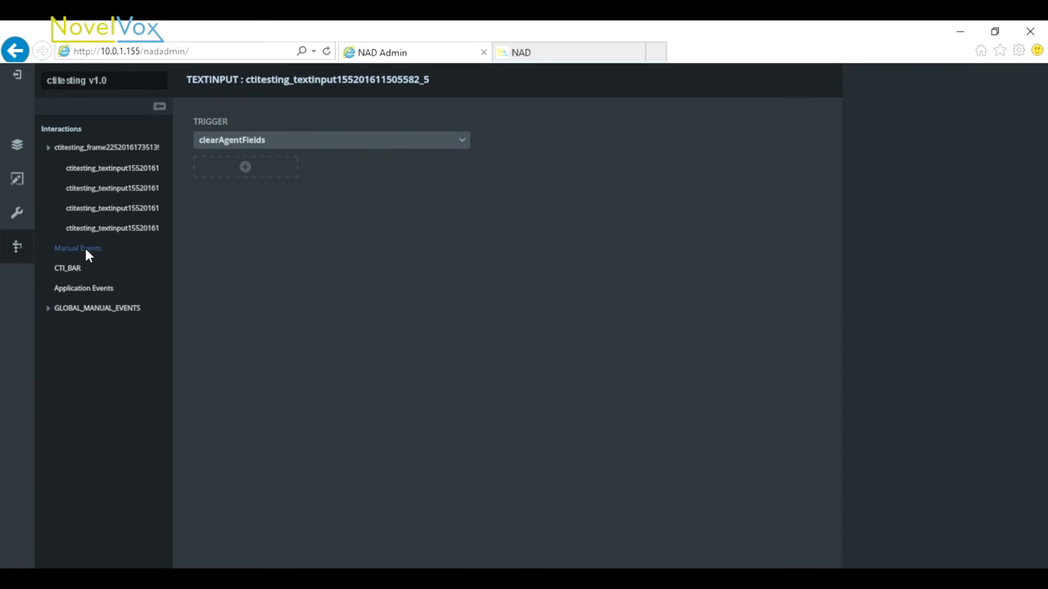
pyautogui.click(245, 168)
pyautogui.click(239, 220)
pyautogui.click(982, 554)
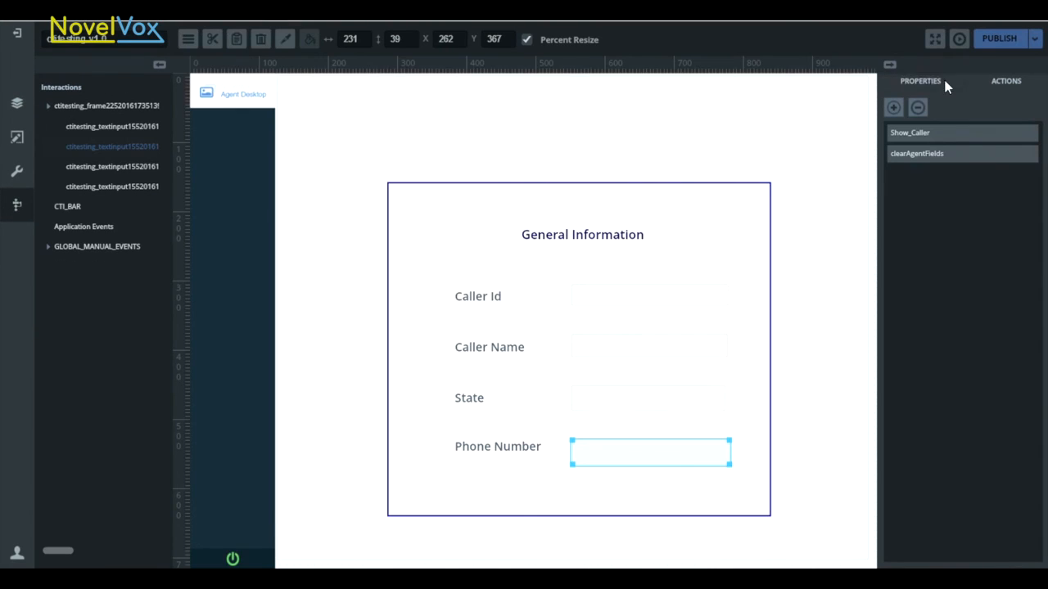
# Publish the ctitesting project and reload its agent desktop in the NAD browser page
pyautogui.click(1034, 39)
pyautogui.click(1008, 64)
pyautogui.click(1034, 47)
pyautogui.click(1006, 88)
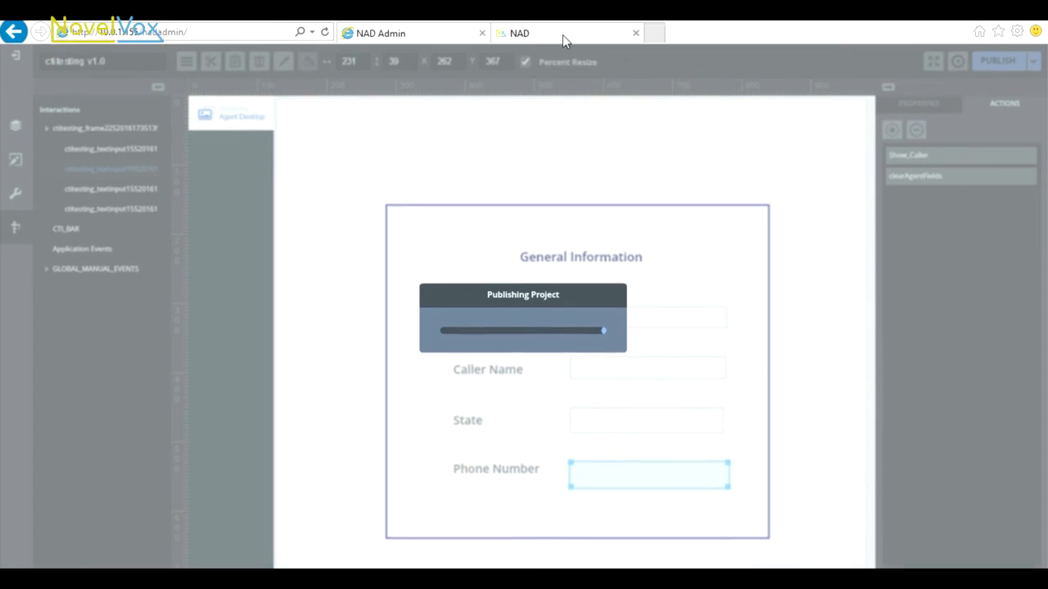
pyautogui.click(563, 36)
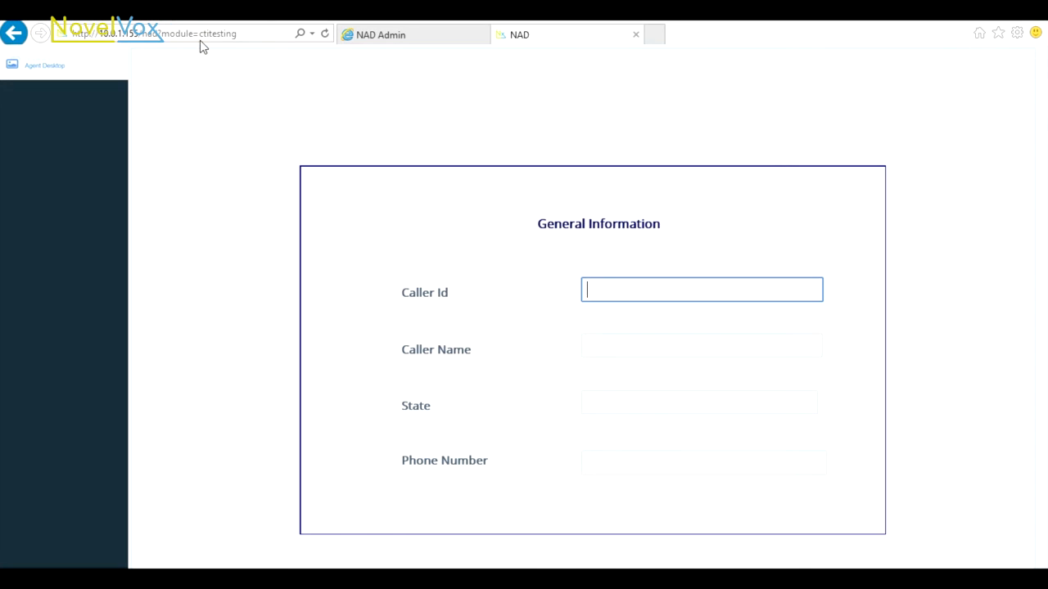
pyautogui.click(327, 40)
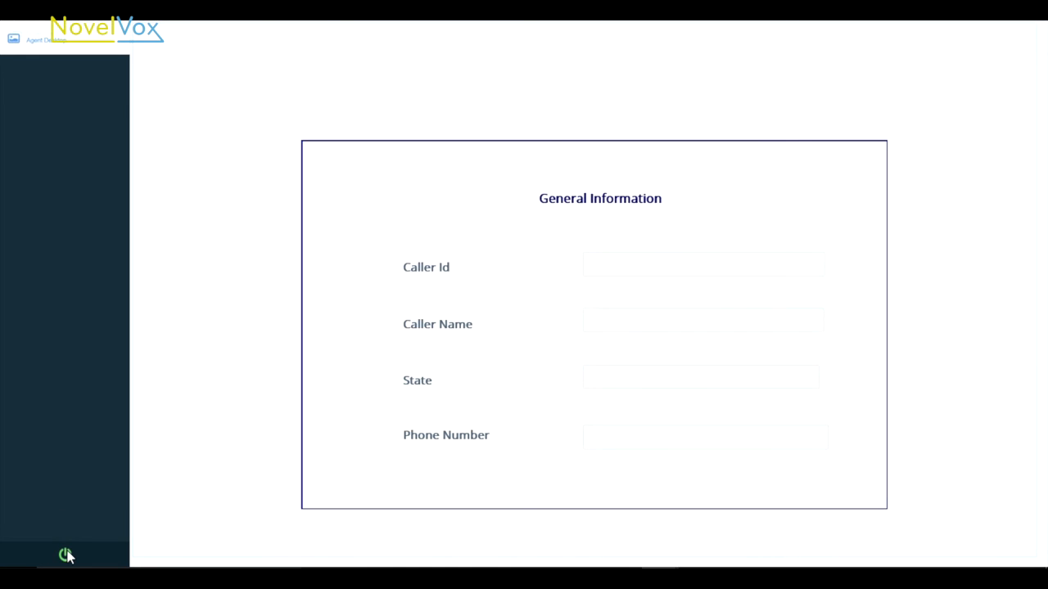
# Log in to the agent desktop with the agent's username, extension and password, and set the agent's status to Ready
pyautogui.click(67, 558)
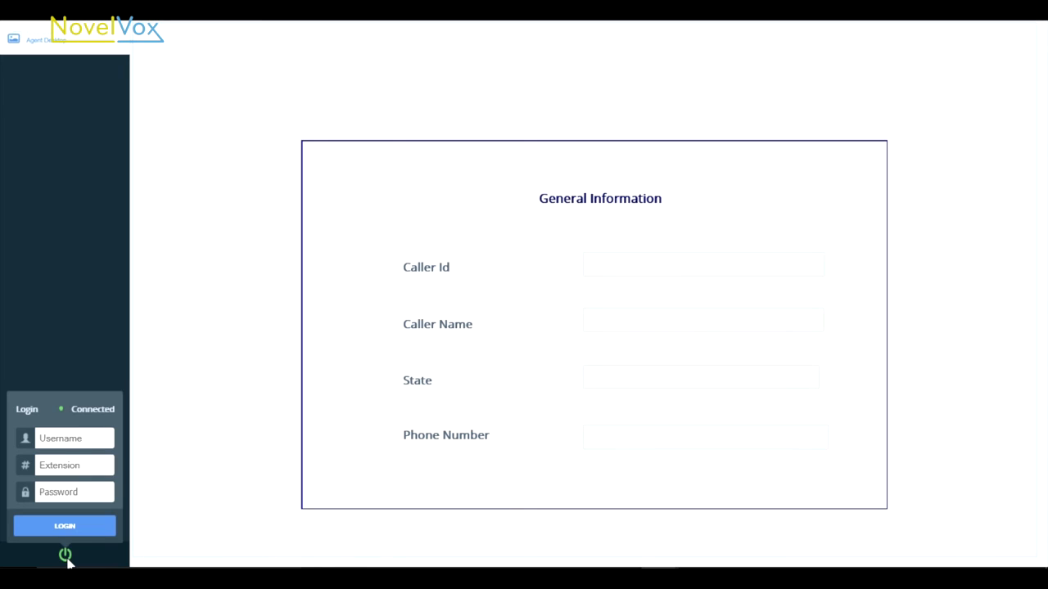
pyautogui.click(95, 439)
pyautogui.write('1113')
pyautogui.press('Tab')
pyautogui.write('2003')
pyautogui.press('Tab')
pyautogui.write('12345')
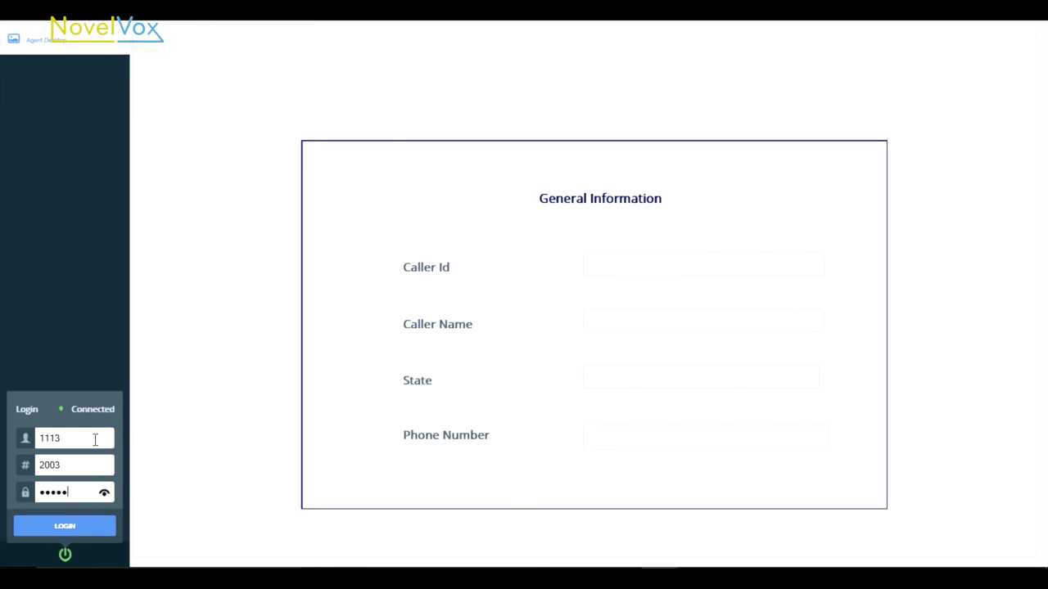
pyautogui.press('Return')
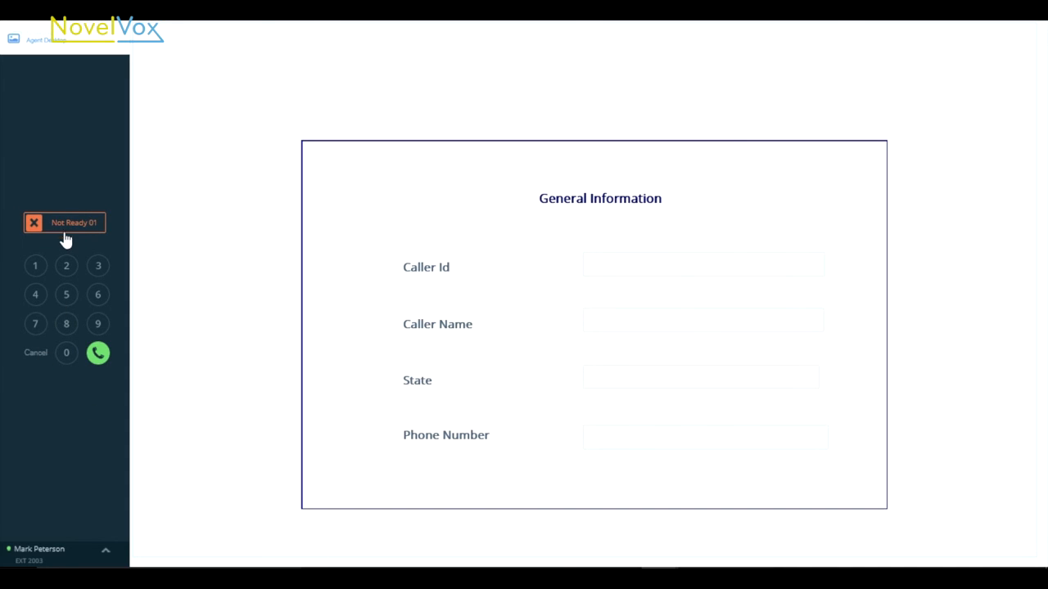
pyautogui.click(65, 233)
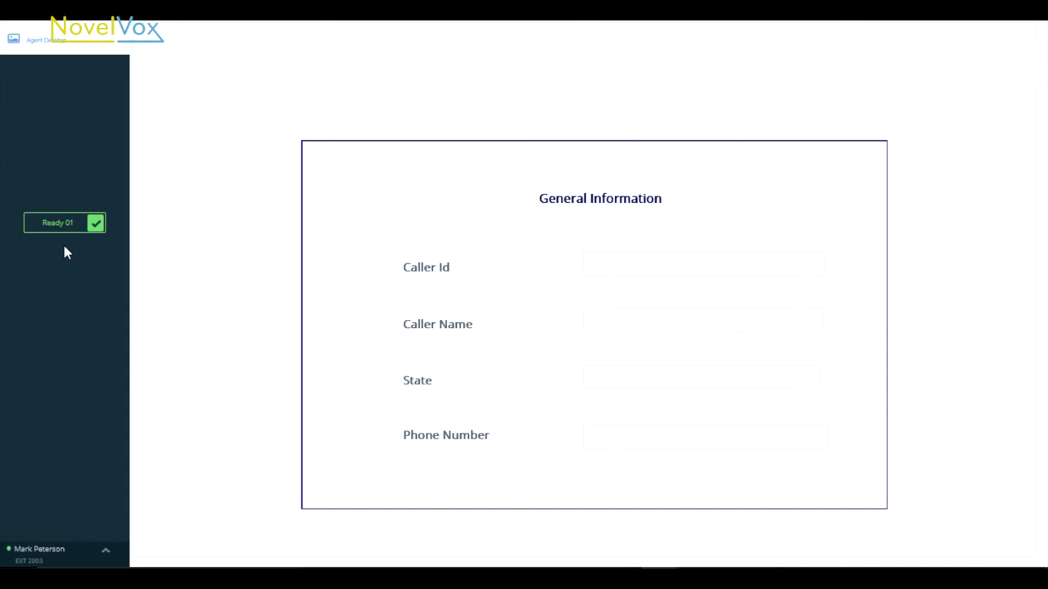